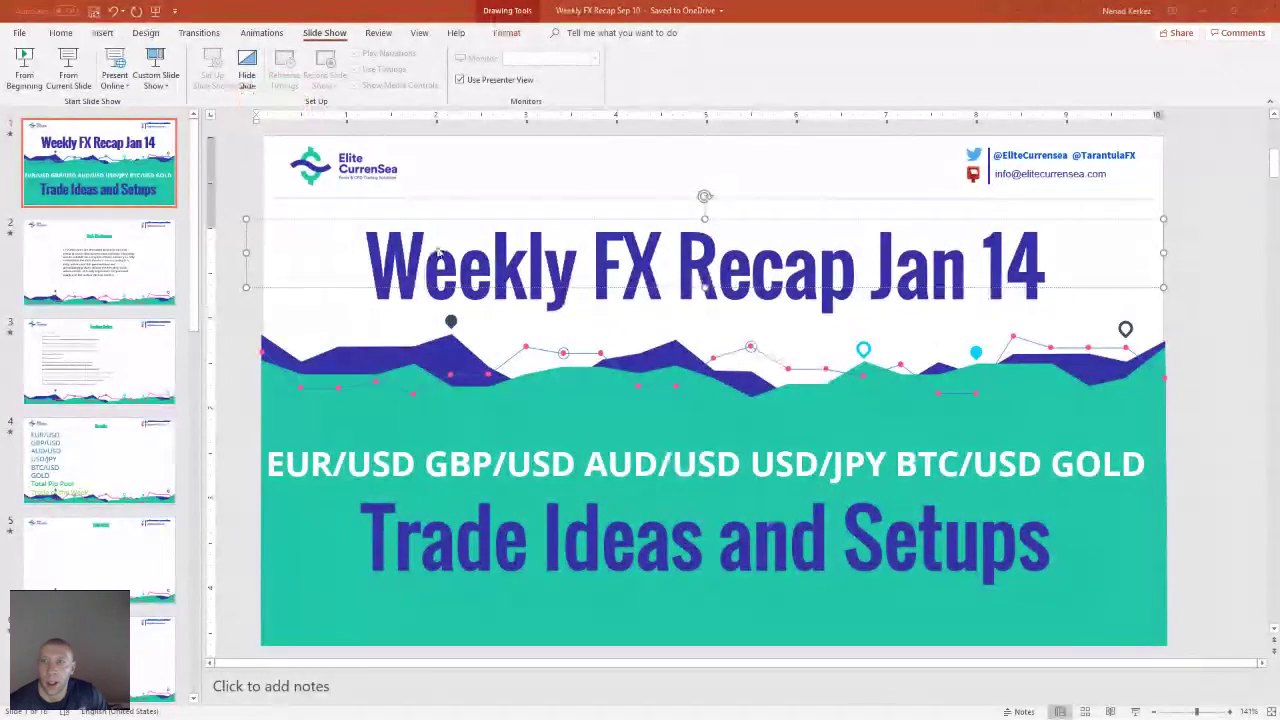
# - Go through the presentation from the title slide past the Risk Disclaimer and Trading Rules slides to the currency pair slides
pyautogui.click(451, 183)
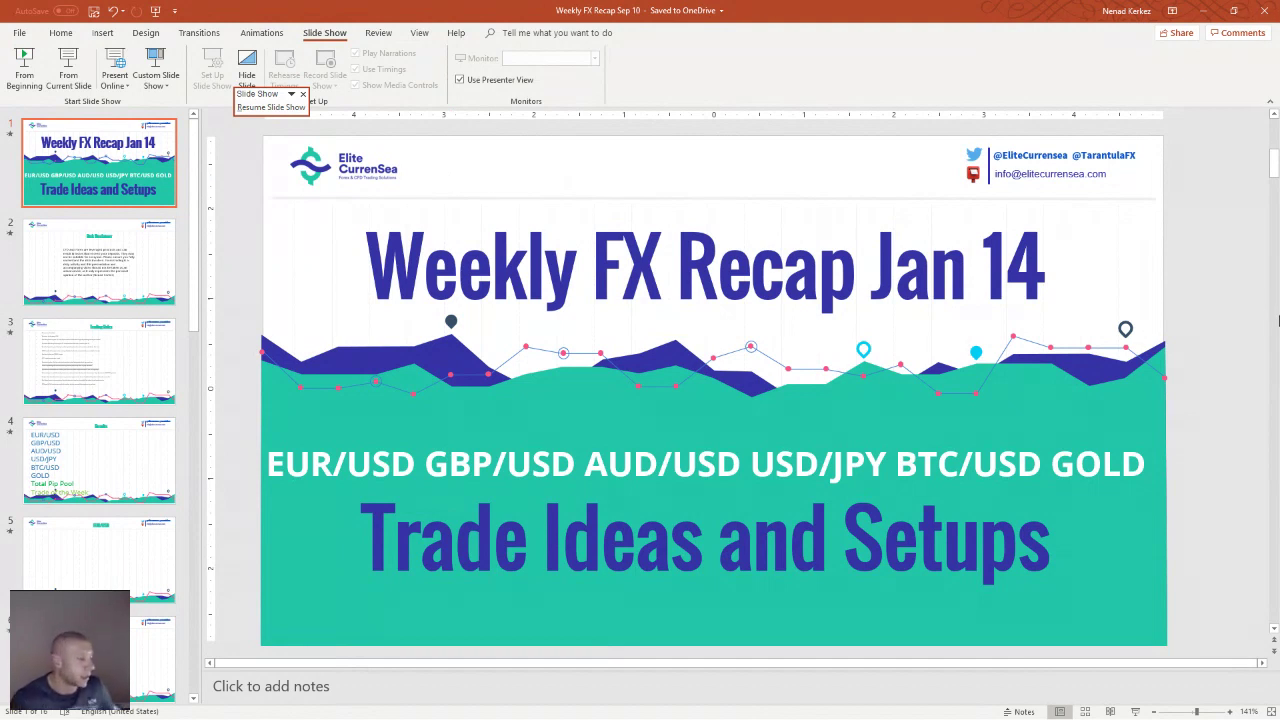
pyautogui.click(141, 305)
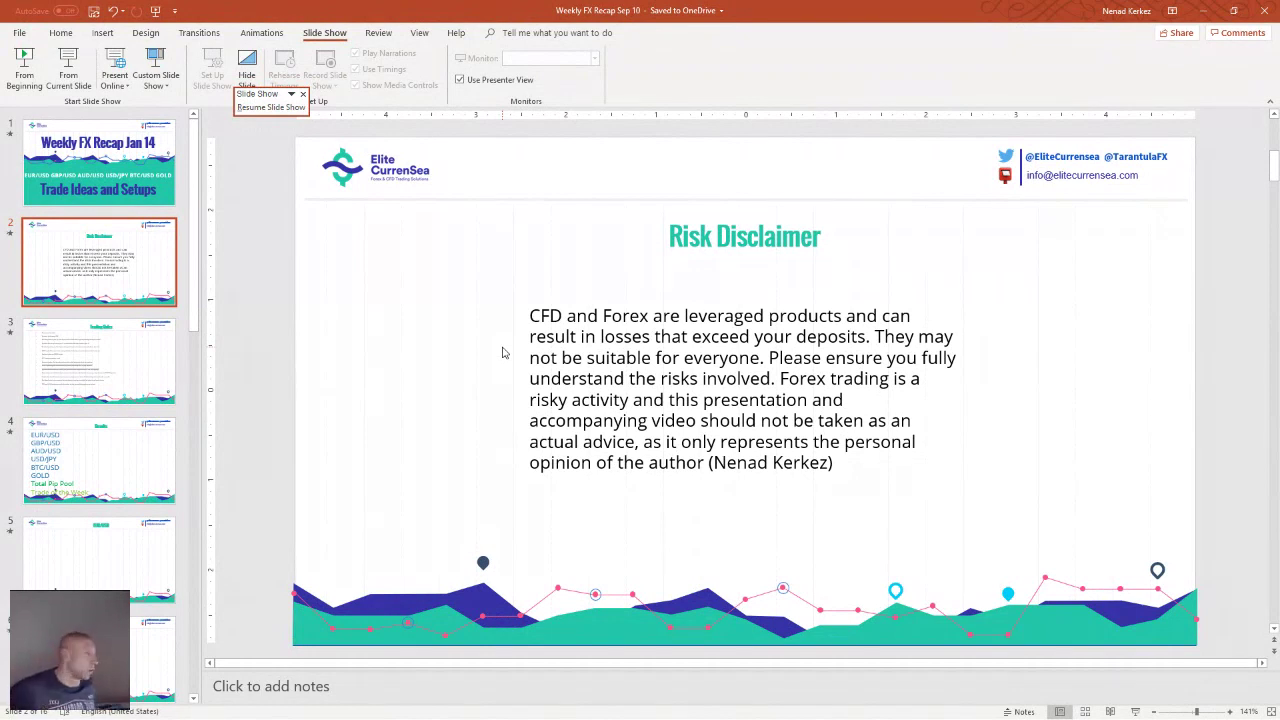
pyautogui.scroll(-1, 504, 352)
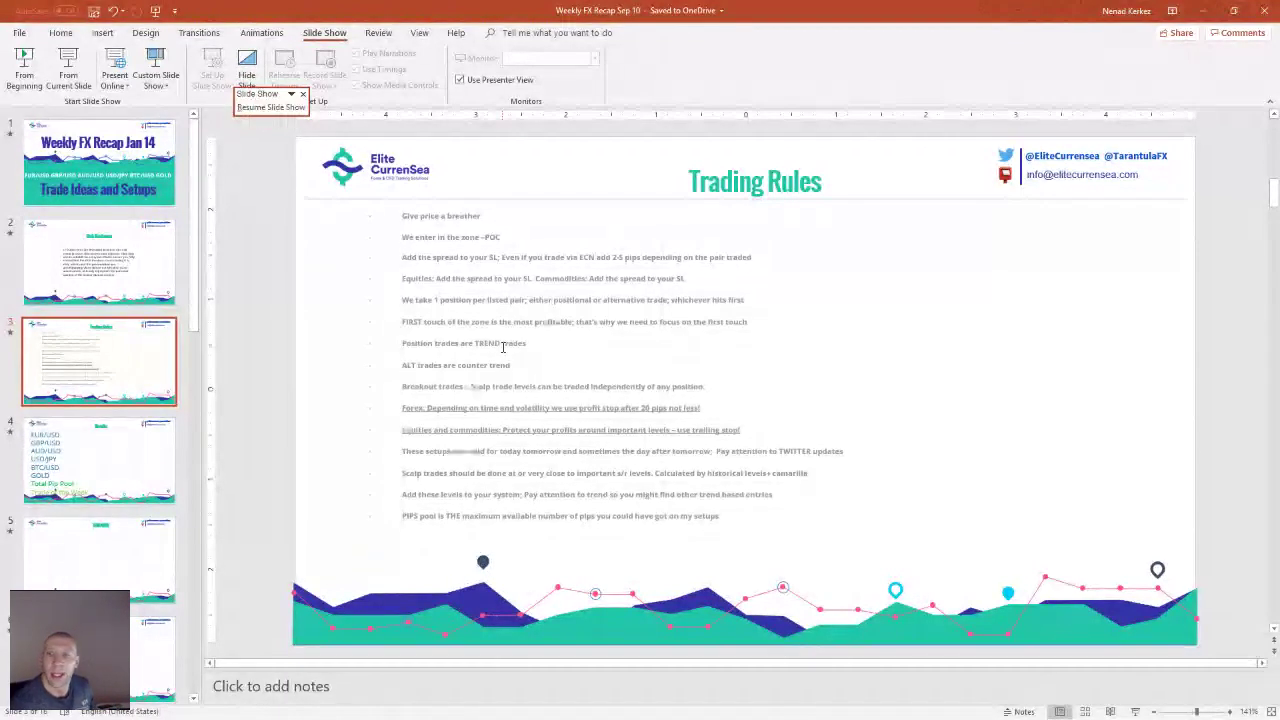
pyautogui.scroll(-4, 503, 345)
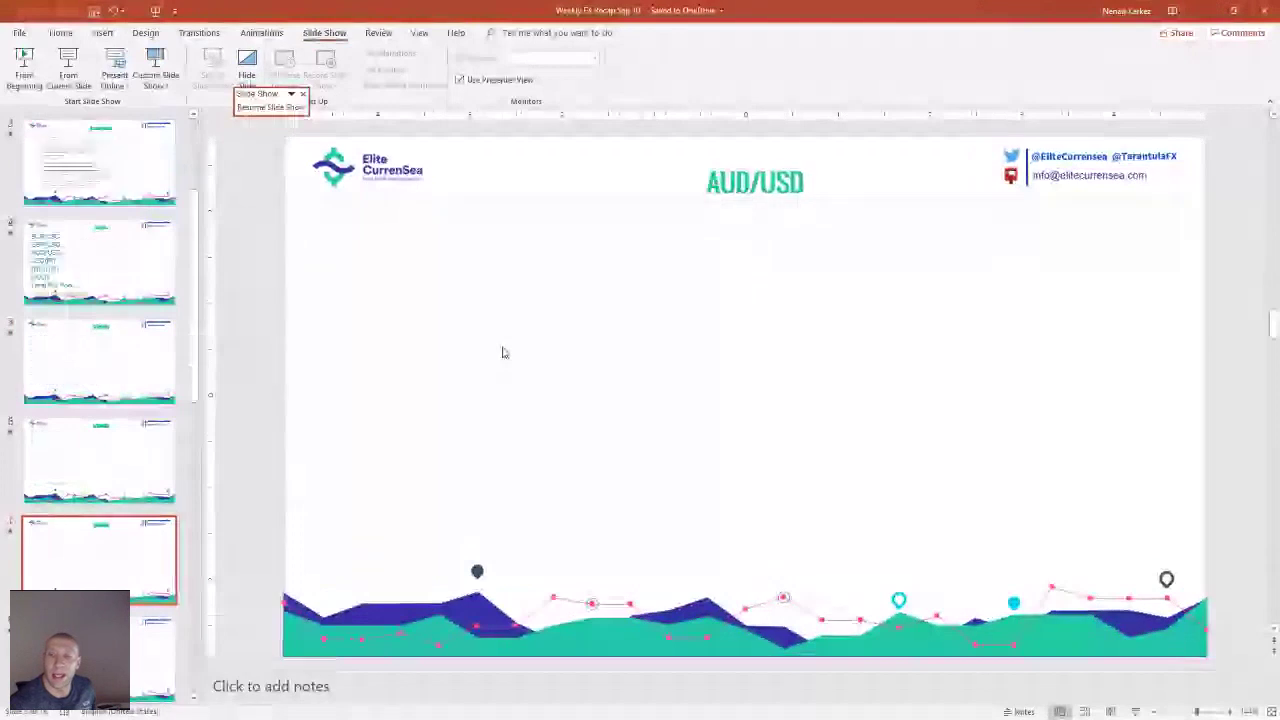
pyautogui.scroll(-4, 504, 352)
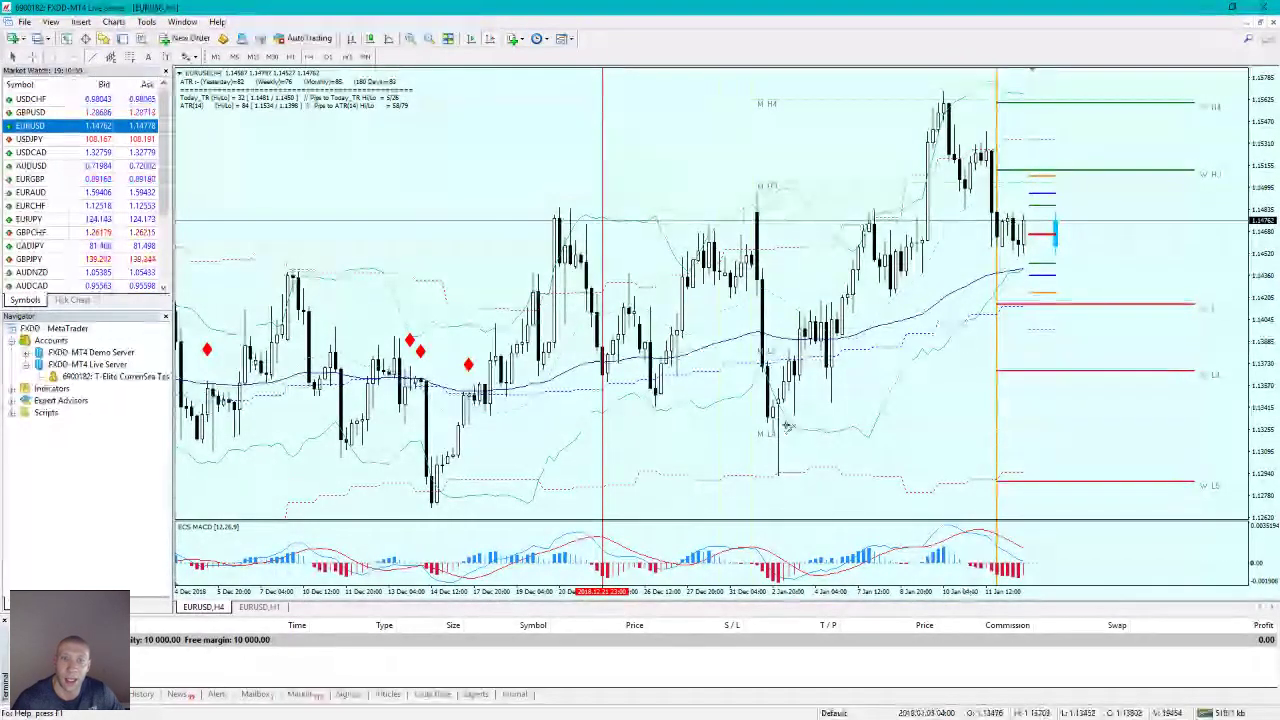
# - On the EURUSD H4 chart, delete the red vertical line and draw rising trendlines below the January lows and above the January highs
pyautogui.moveTo(806, 472); pyautogui.dragTo(1050, 225)
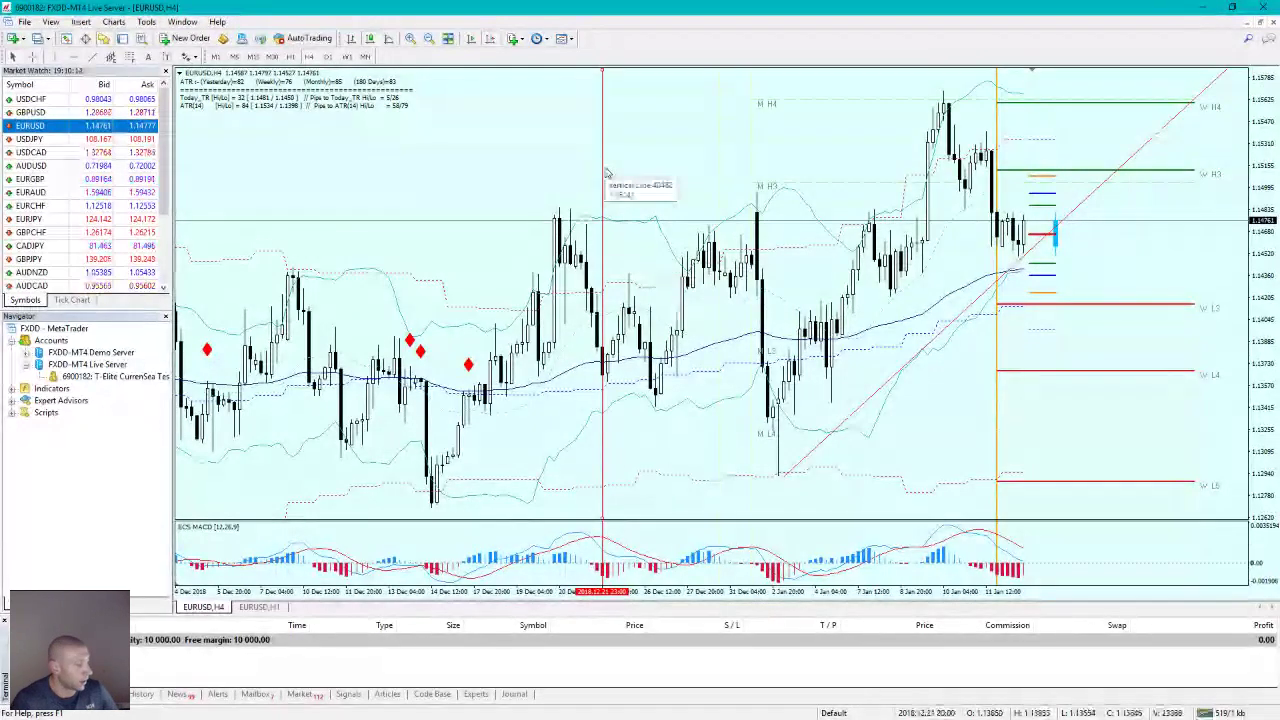
pyautogui.press('Delete')
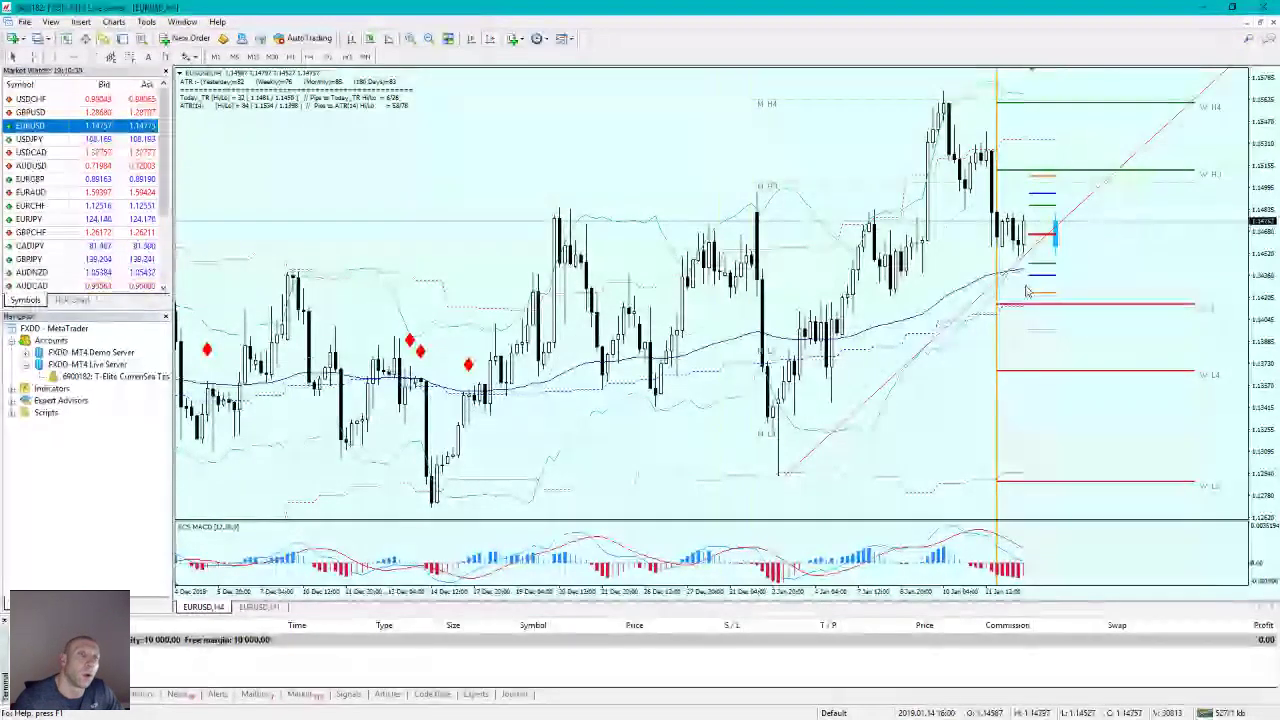
pyautogui.moveTo(1265, 180); pyautogui.dragTo(1265, 136)
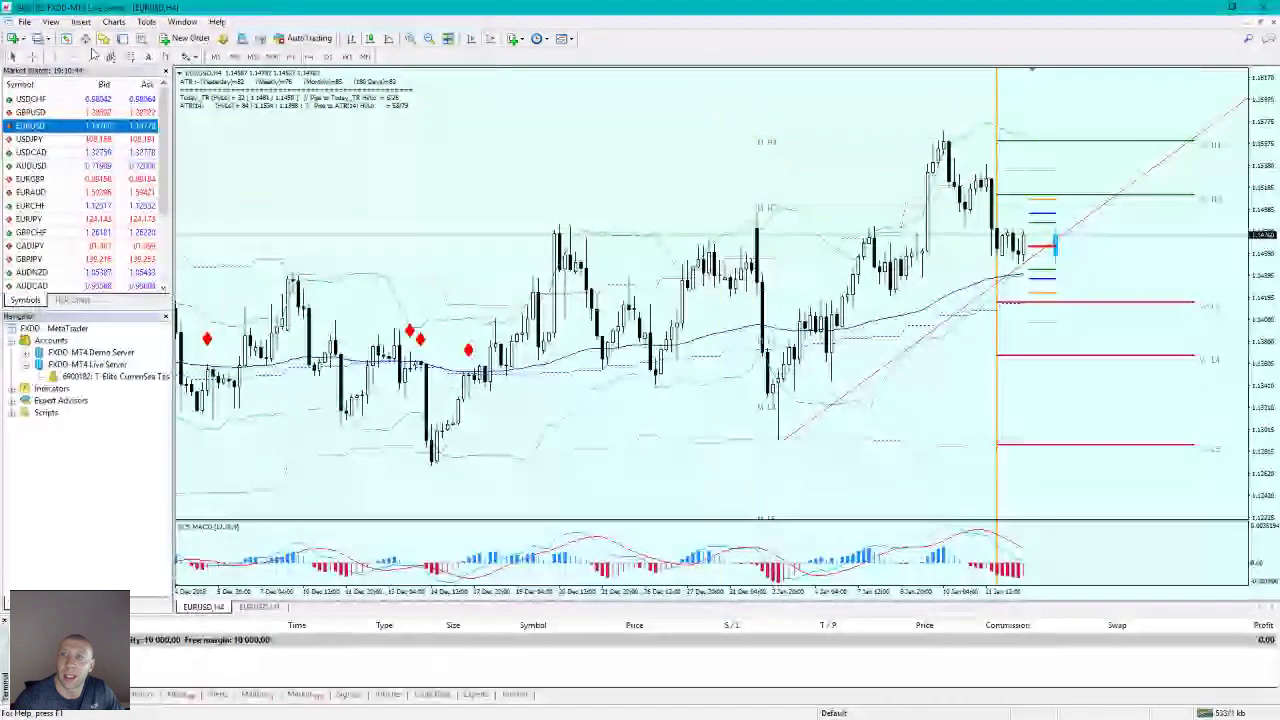
pyautogui.moveTo(762, 208); pyautogui.dragTo(1040, 90)
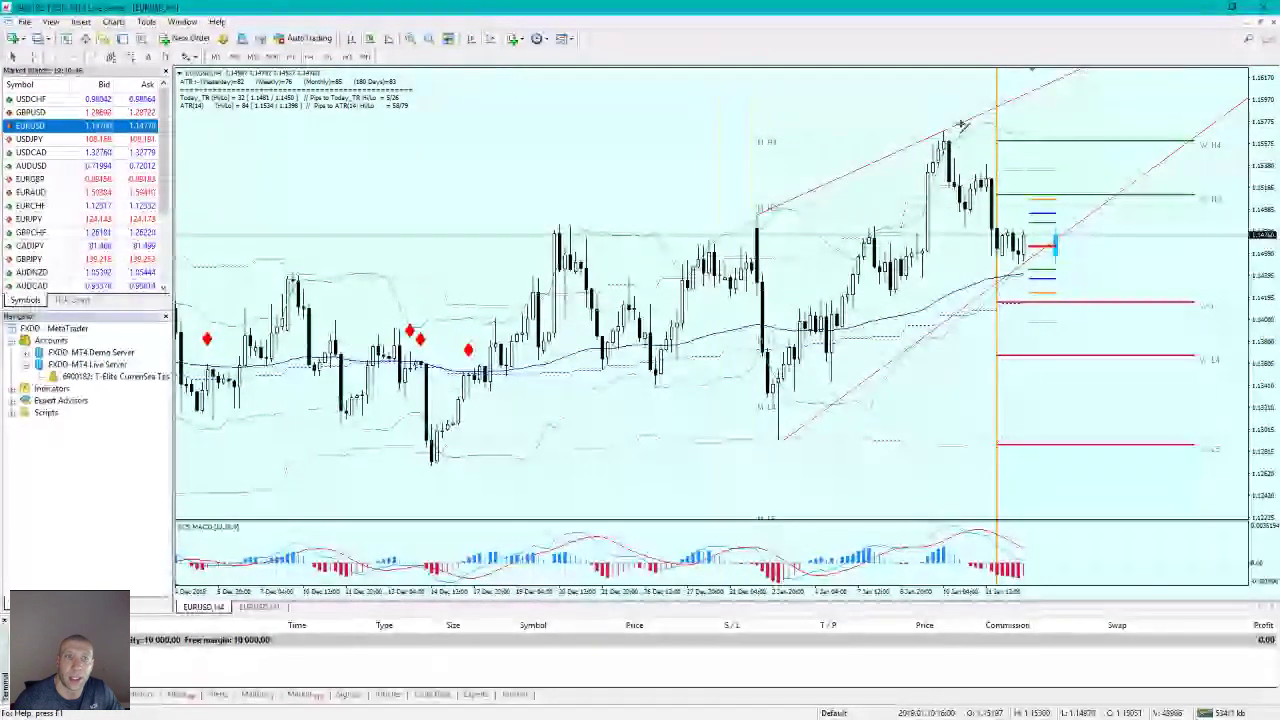
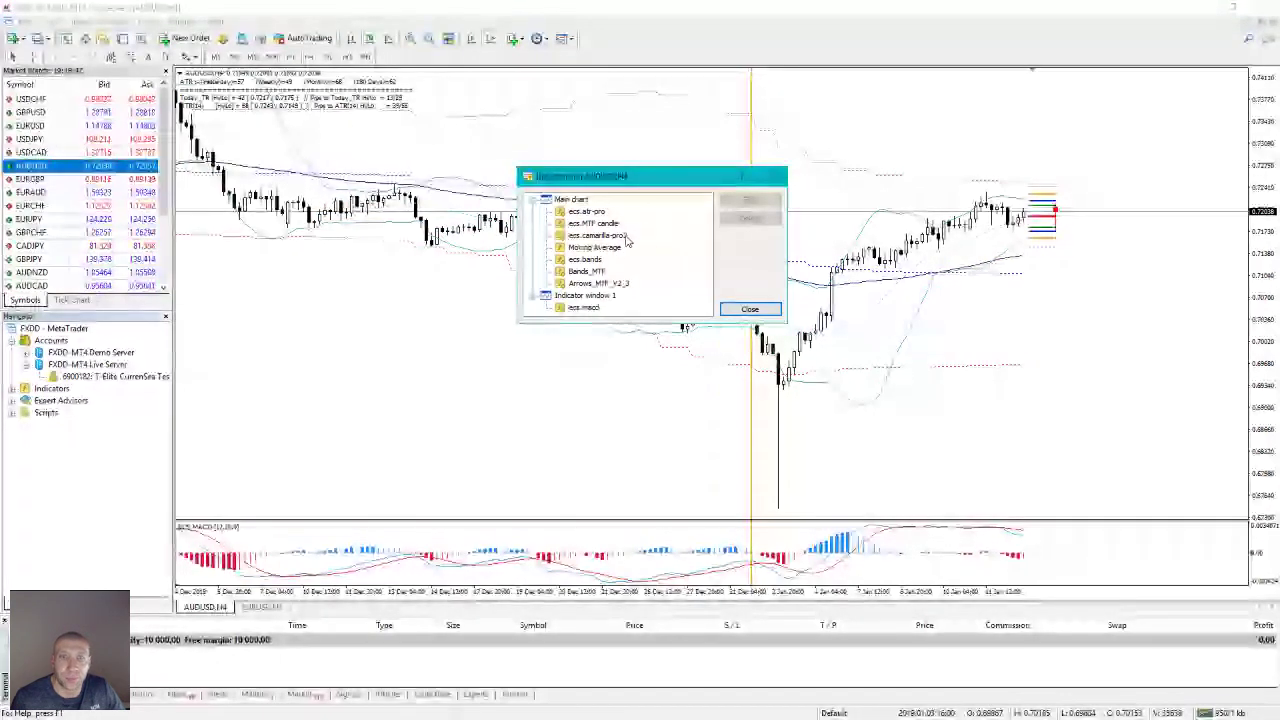
# - Switch the AUDUSD chart to the H1 timeframe and examine its price action back to late December and up to the latest bar
pyautogui.press('Escape')
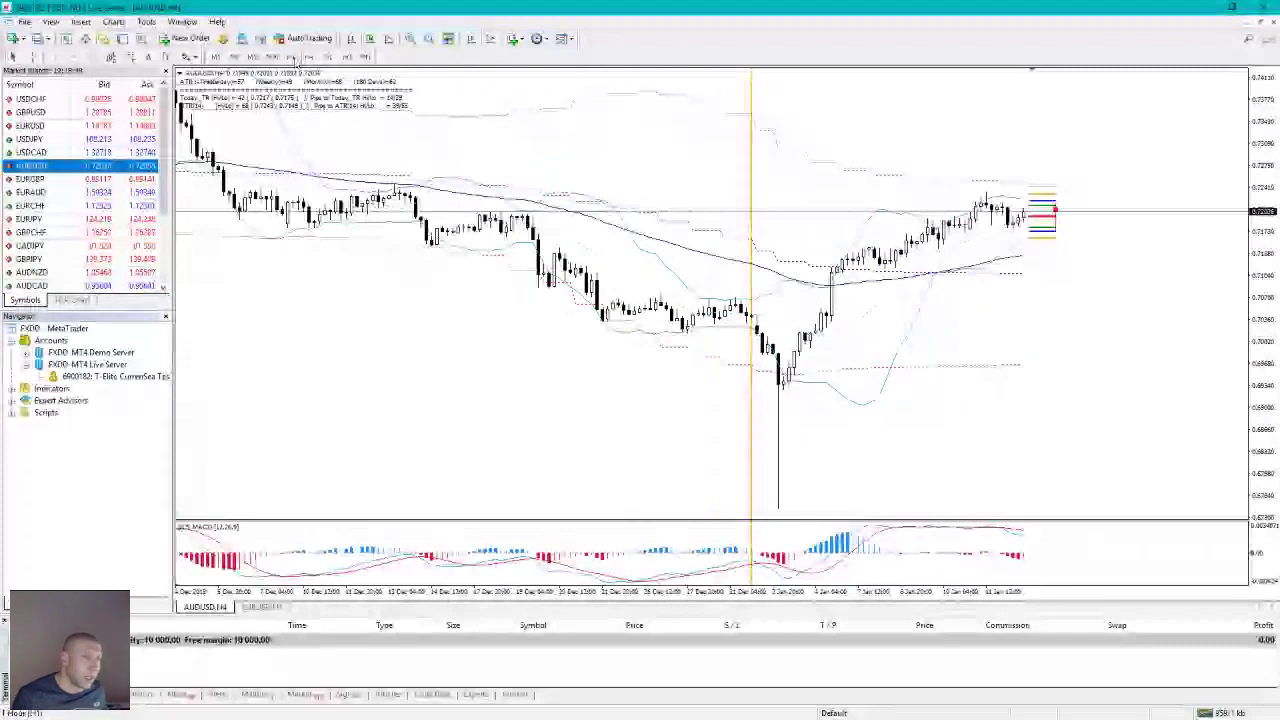
pyautogui.click(290, 57)
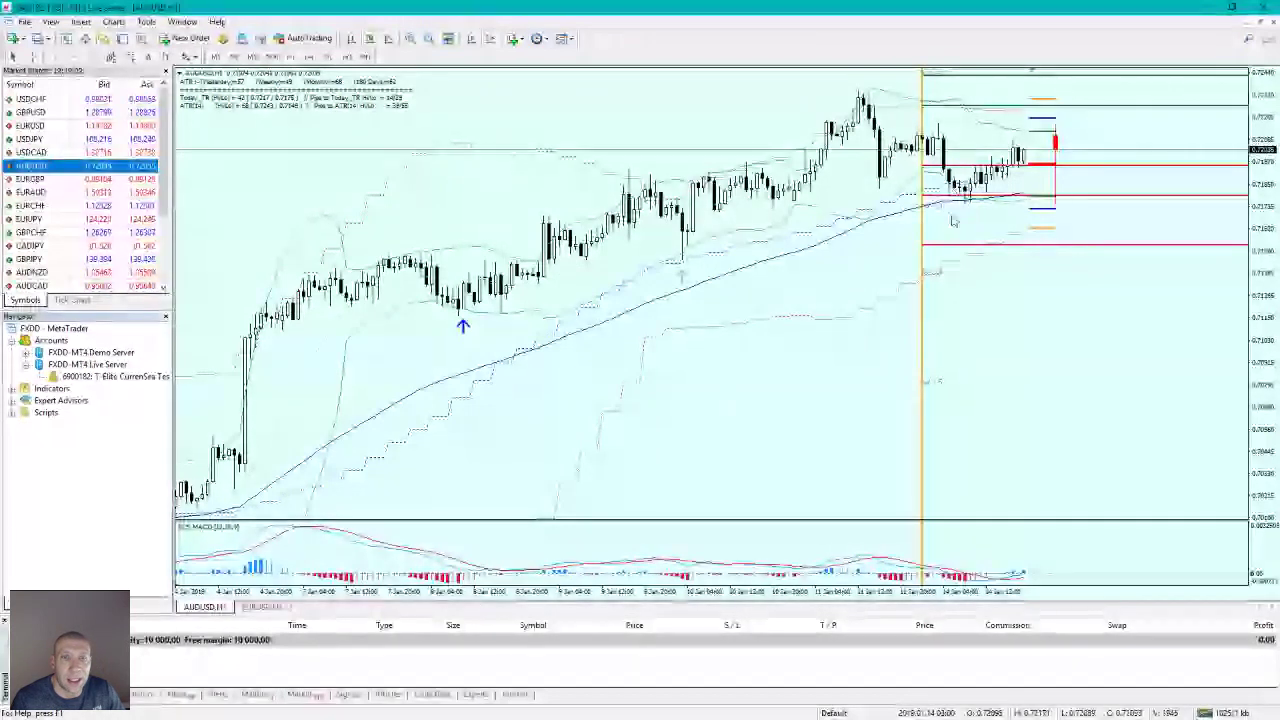
pyautogui.scroll(-3, 978, 272)
pyautogui.scroll(-3, 1076, 262)
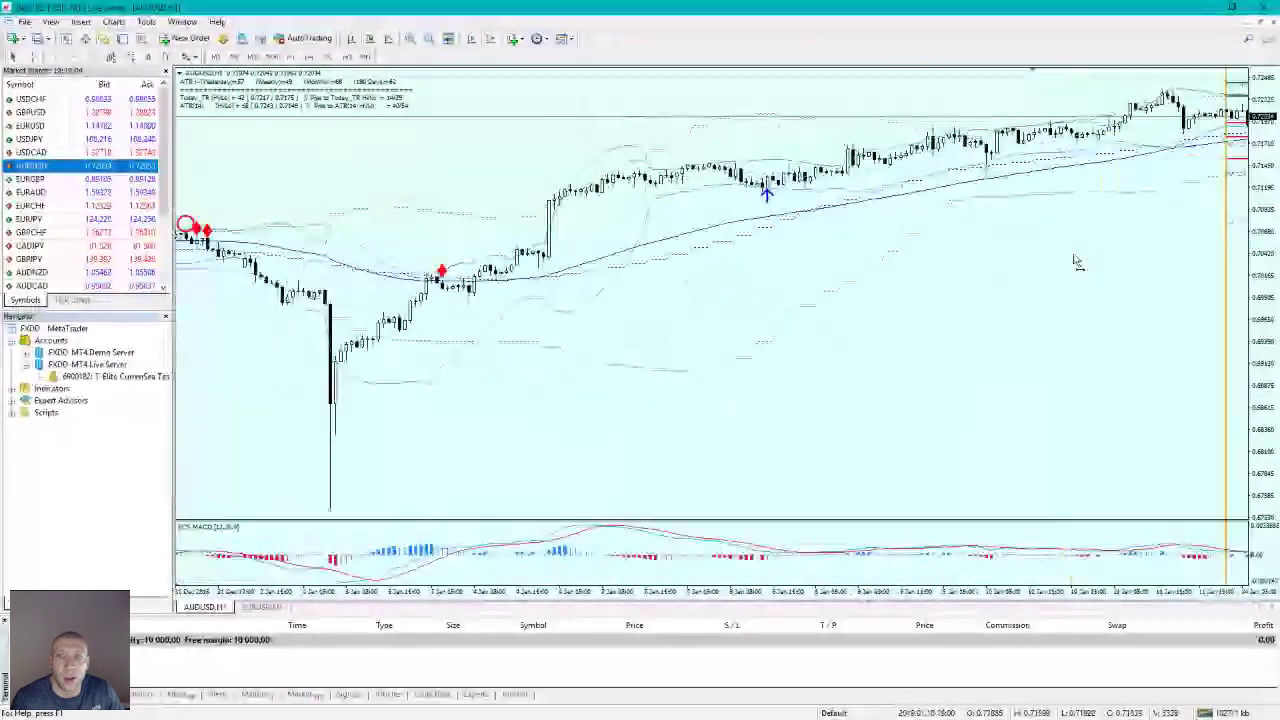
pyautogui.scroll(-3, 1076, 262)
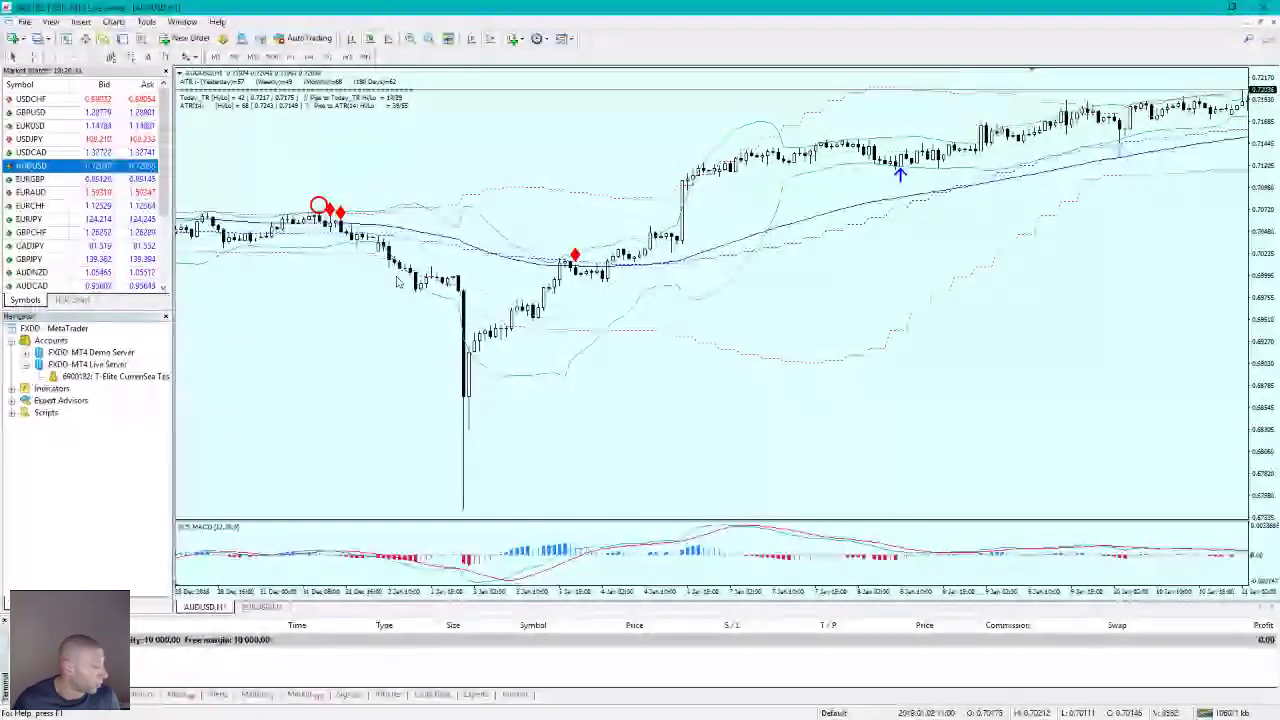
pyautogui.press('End')
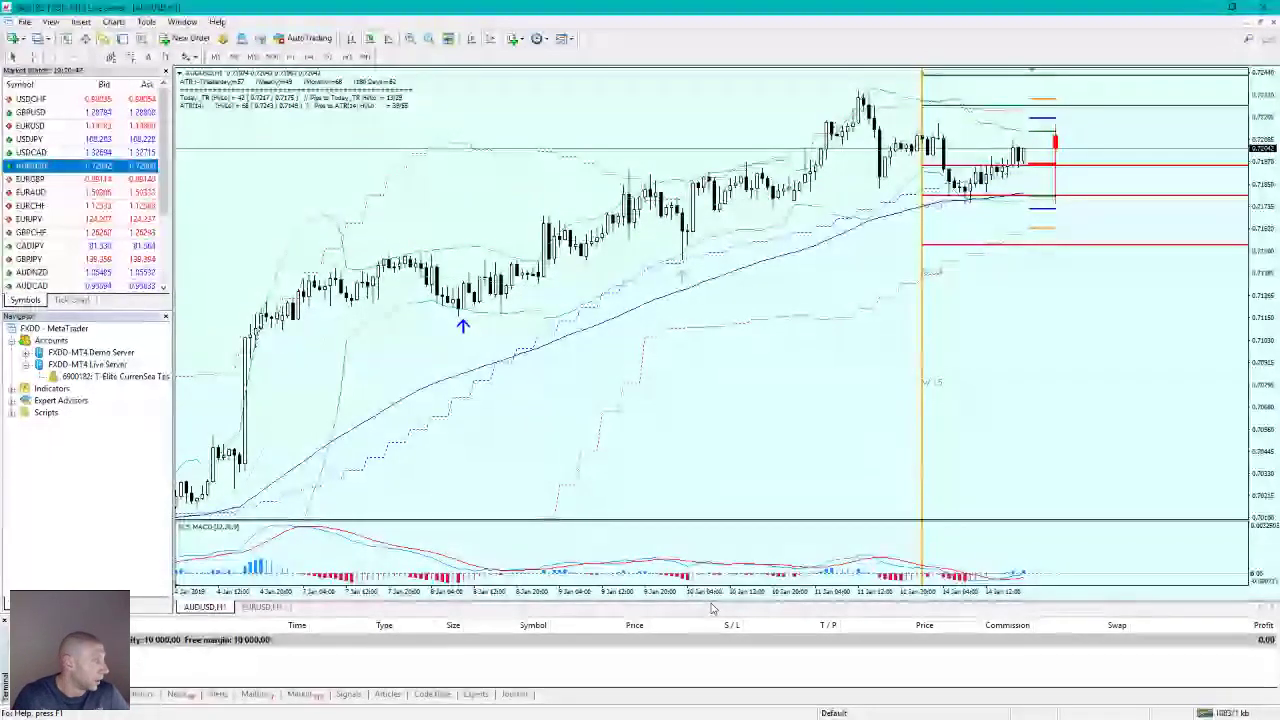
pyautogui.rightClick(815, 320)
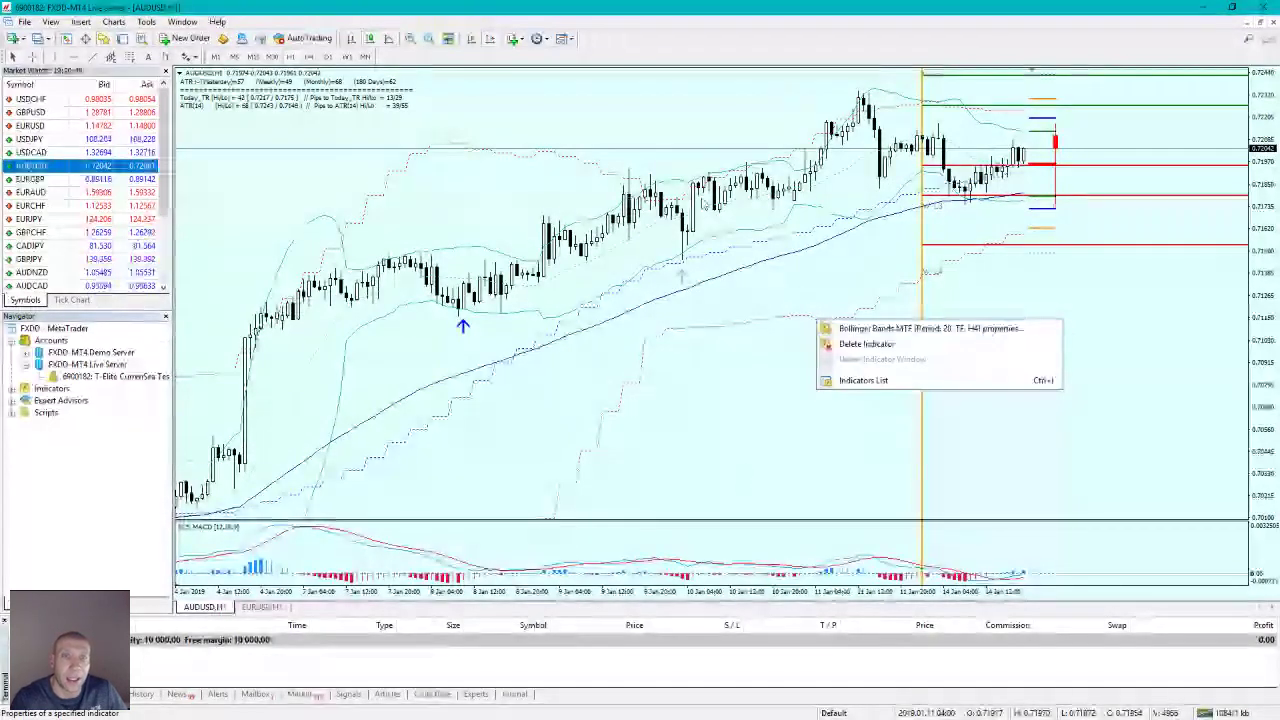
pyautogui.click(866, 344)
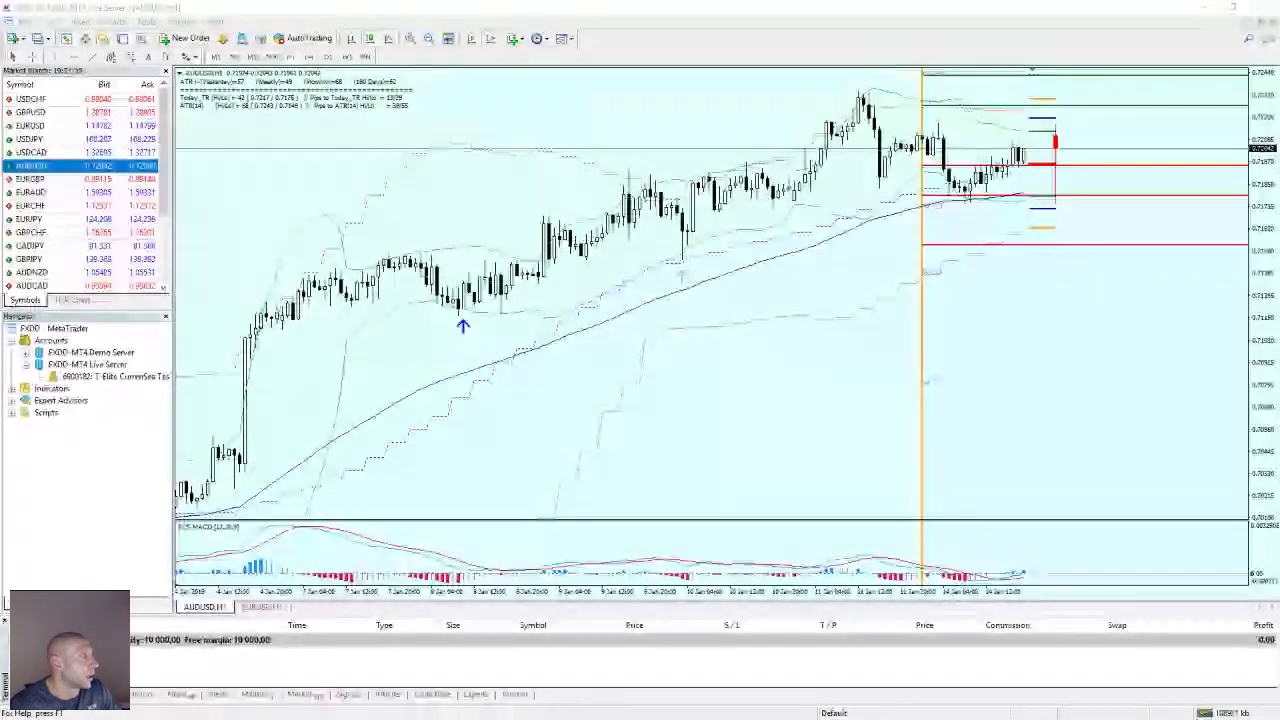
pyautogui.hotkey('alt', 'Tab')
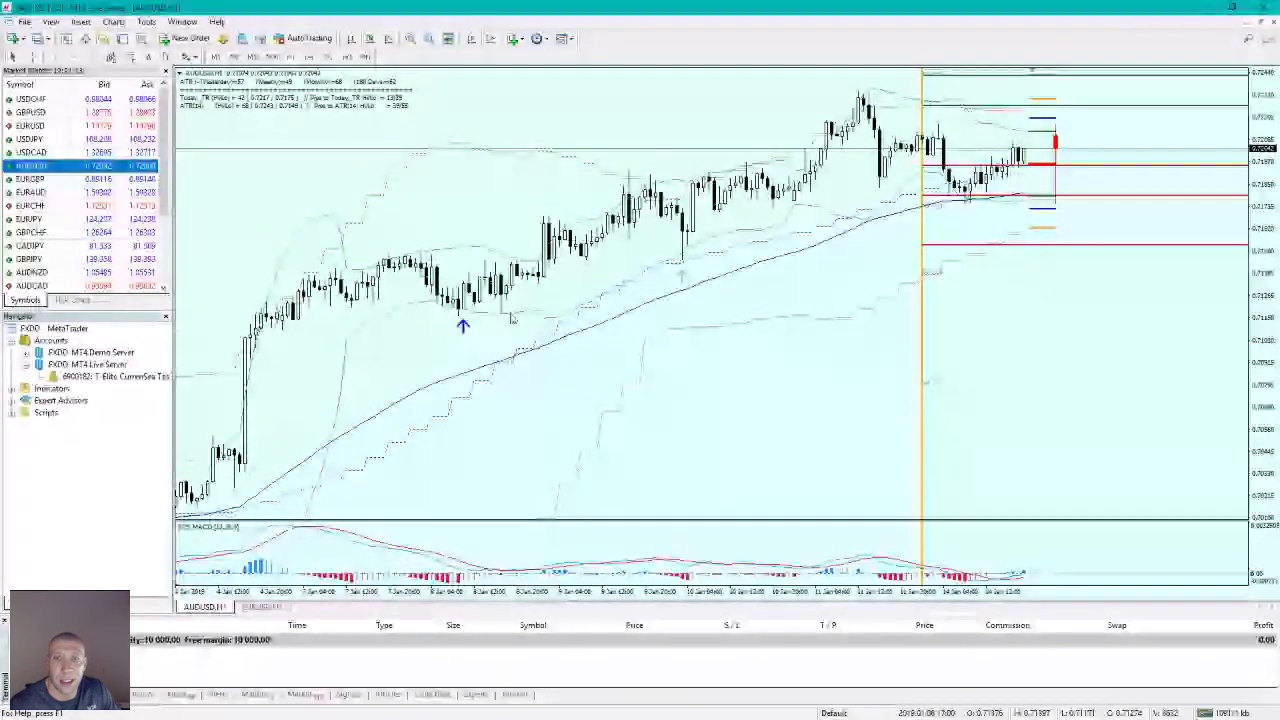
pyautogui.moveTo(540, 355)
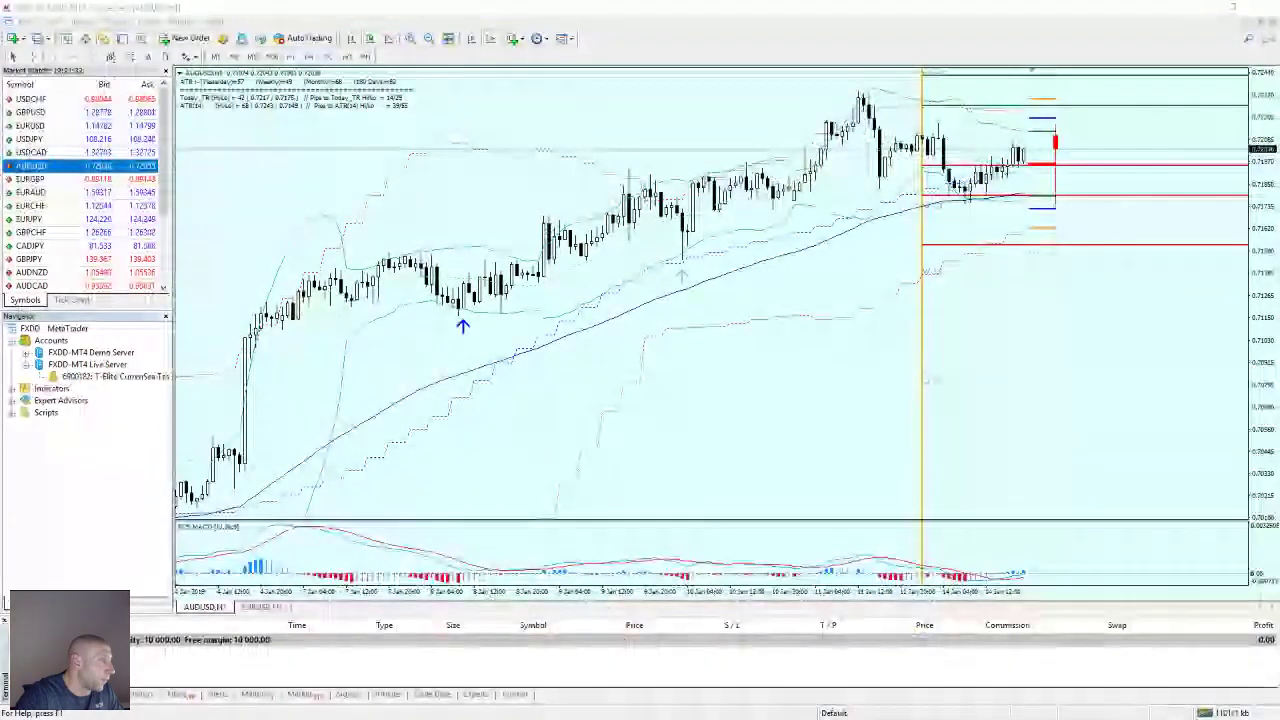
# - Switch to PowerPoint and go from the AUD/USD trade setup slide to the USD/JPY one
pyautogui.hotkey('alt', 'Tab')
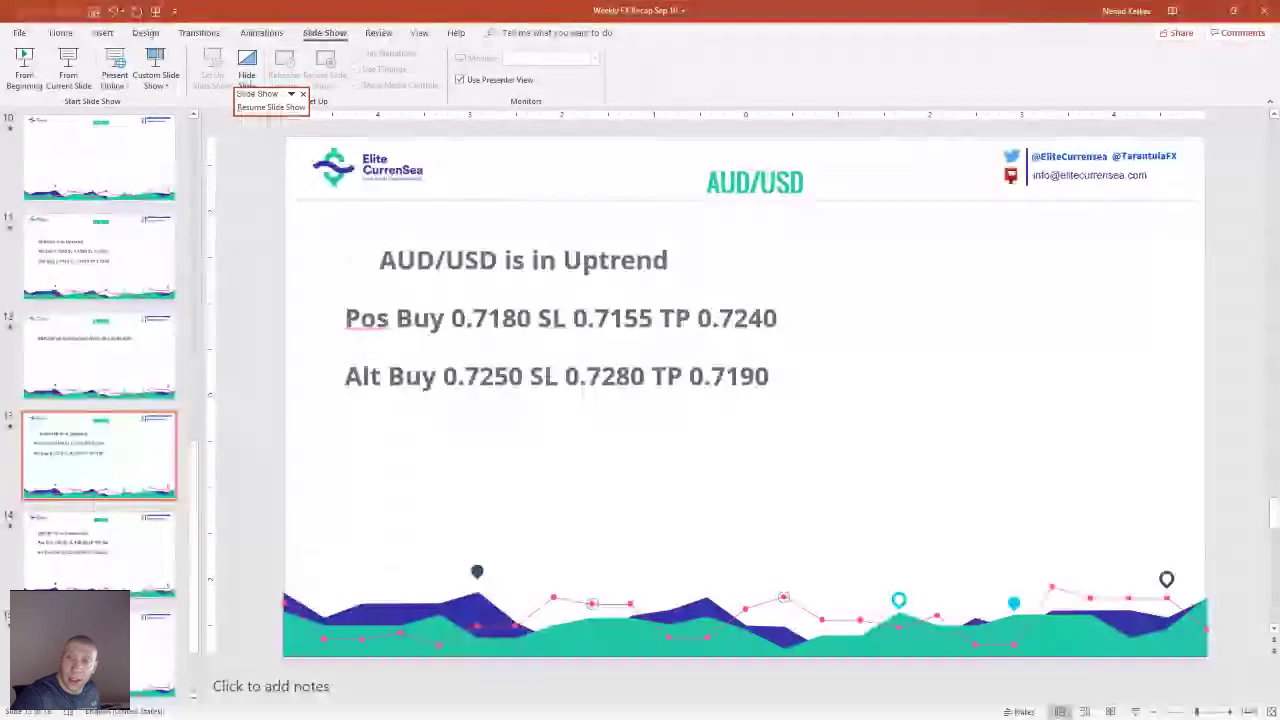
pyautogui.click(99, 553)
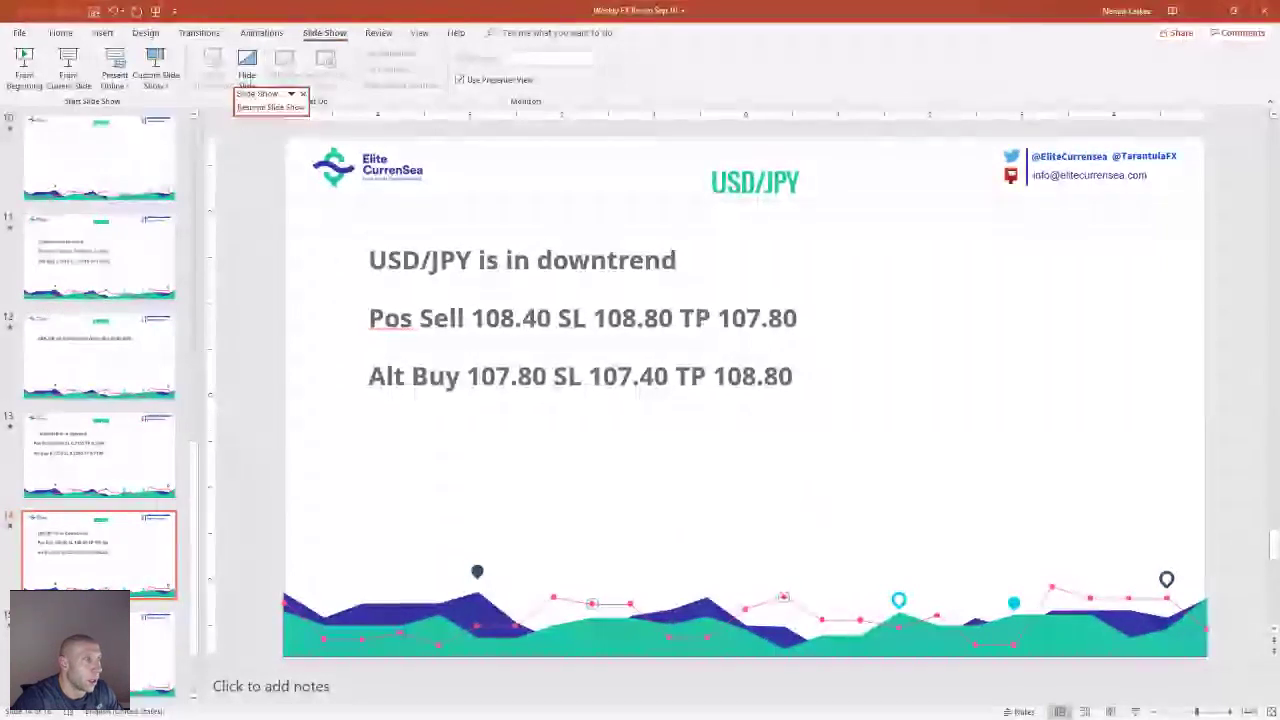
# - Switch to MetaTrader, load USDJPY onto the chart and expand the Navigator's indicators down to the ecs entries
pyautogui.hotkey('alt', 'Tab')
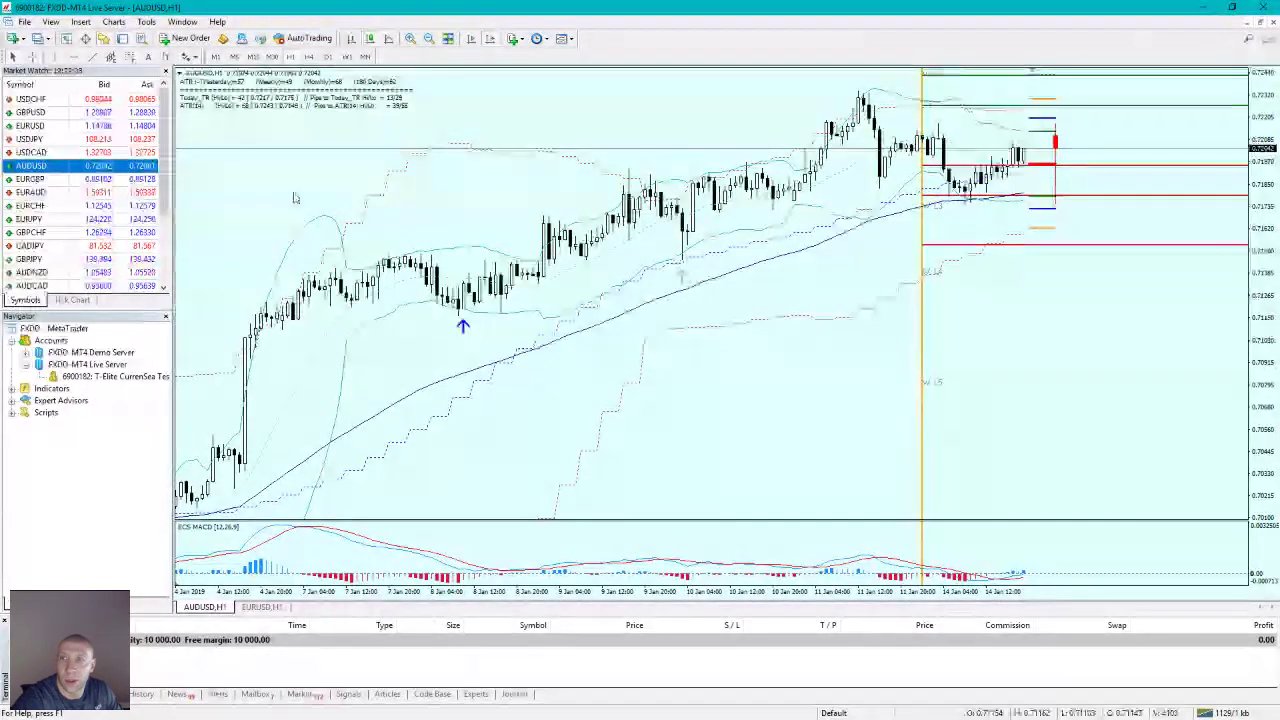
pyautogui.moveTo(130, 139); pyautogui.dragTo(443, 258)
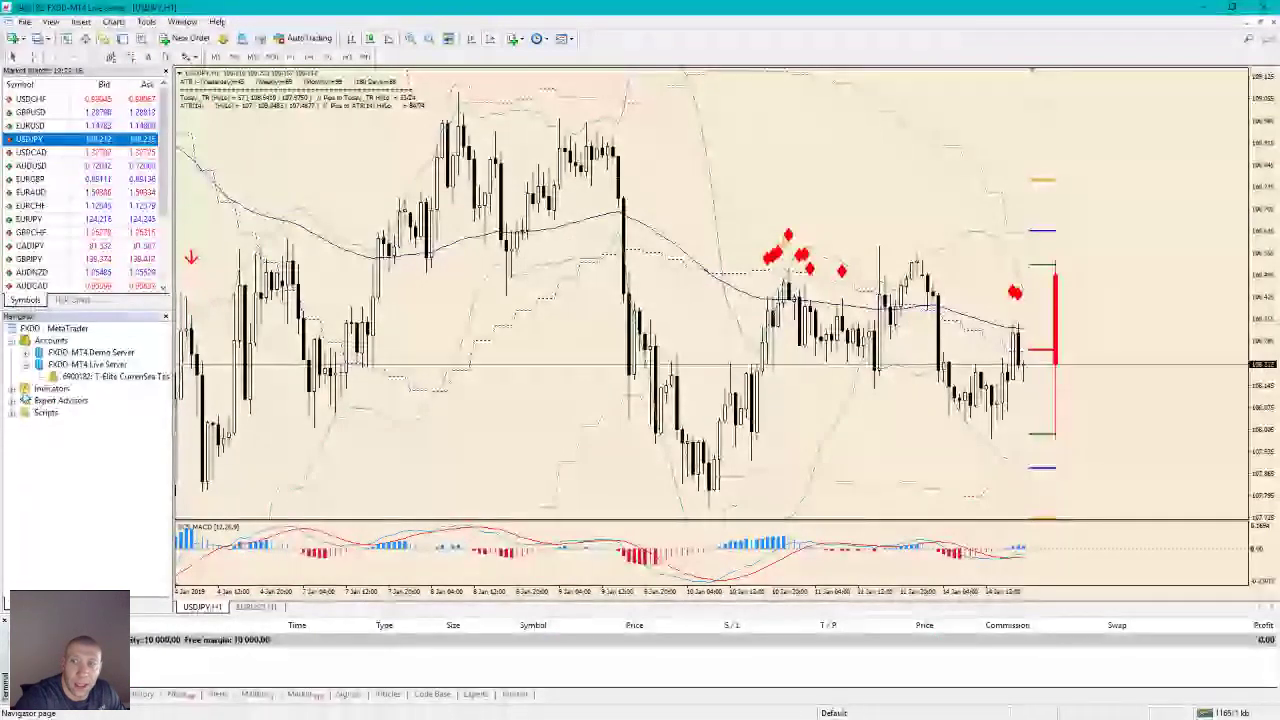
pyautogui.doubleClick(51, 388)
pyautogui.scroll(-15, 148, 497)
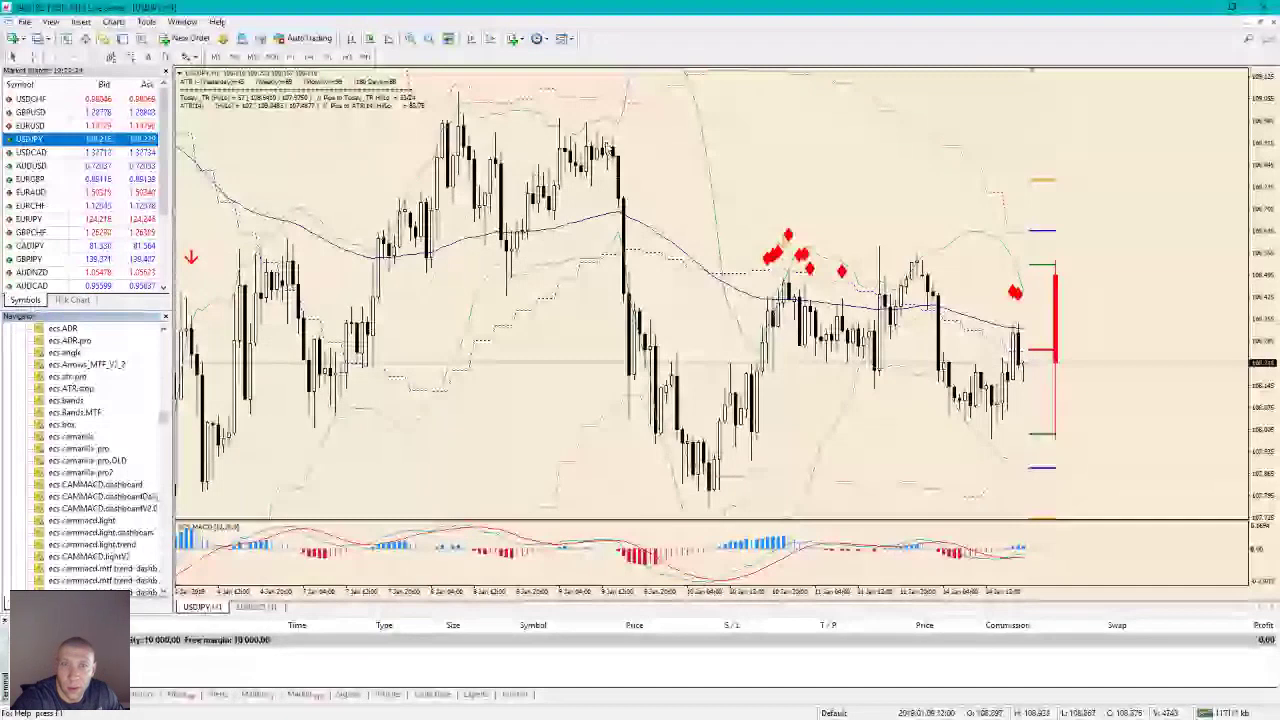
# - Edit the ecs.camarilla-pro2 indicator on the USDJPY chart so that its pivot levels are drawn, and close the indicator list
pyautogui.hotkey('ctrl', 'i')
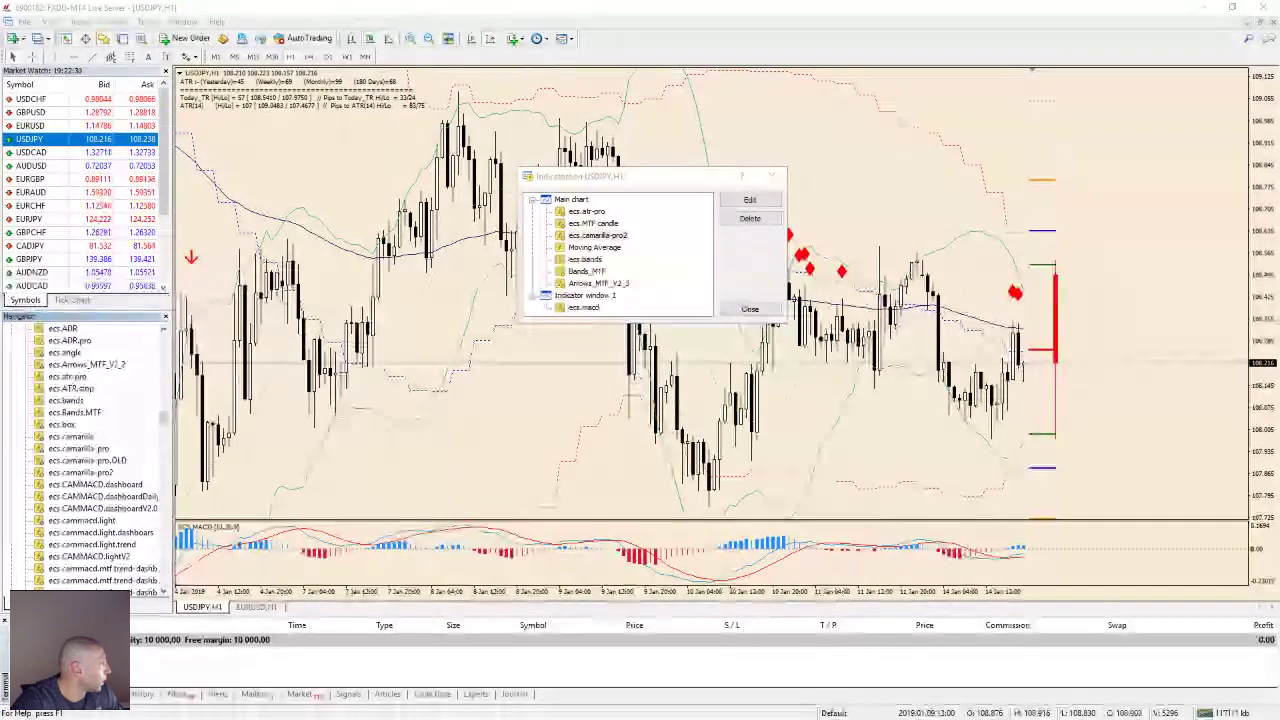
pyautogui.click(750, 200)
pyautogui.moveTo(700, 190); pyautogui.dragTo(860, 165)
pyautogui.click(828, 340)
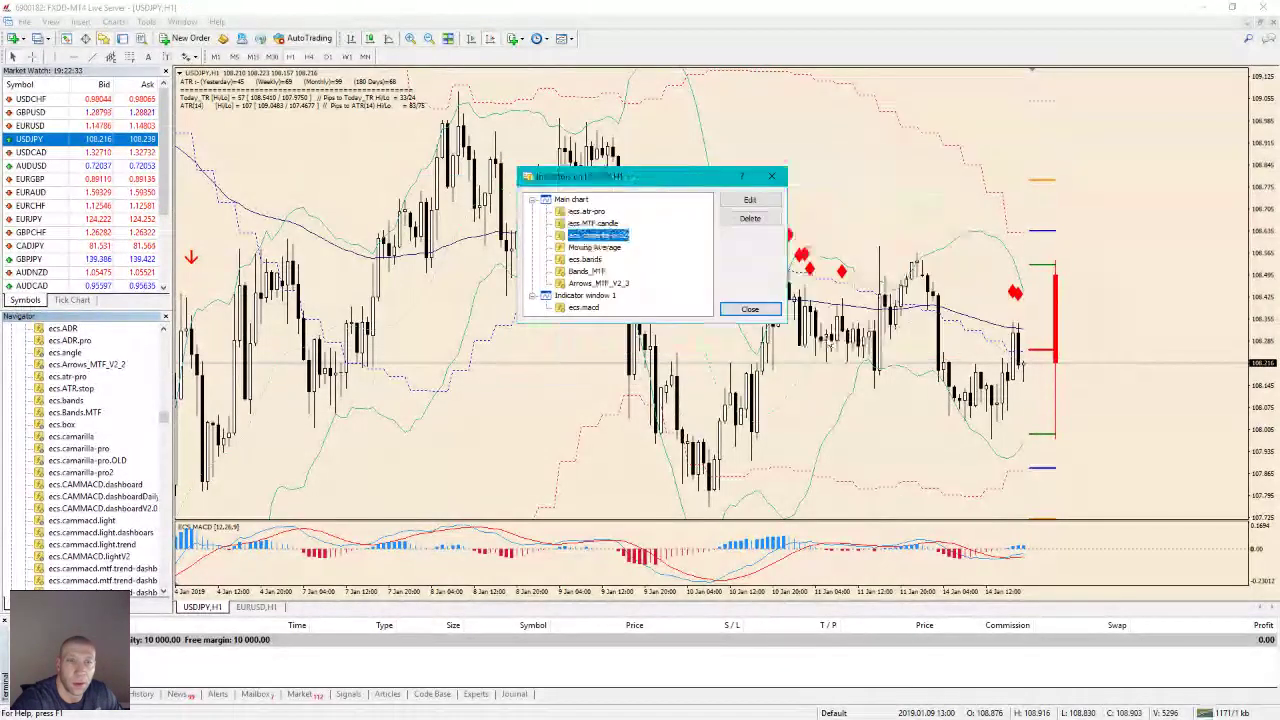
pyautogui.click(751, 308)
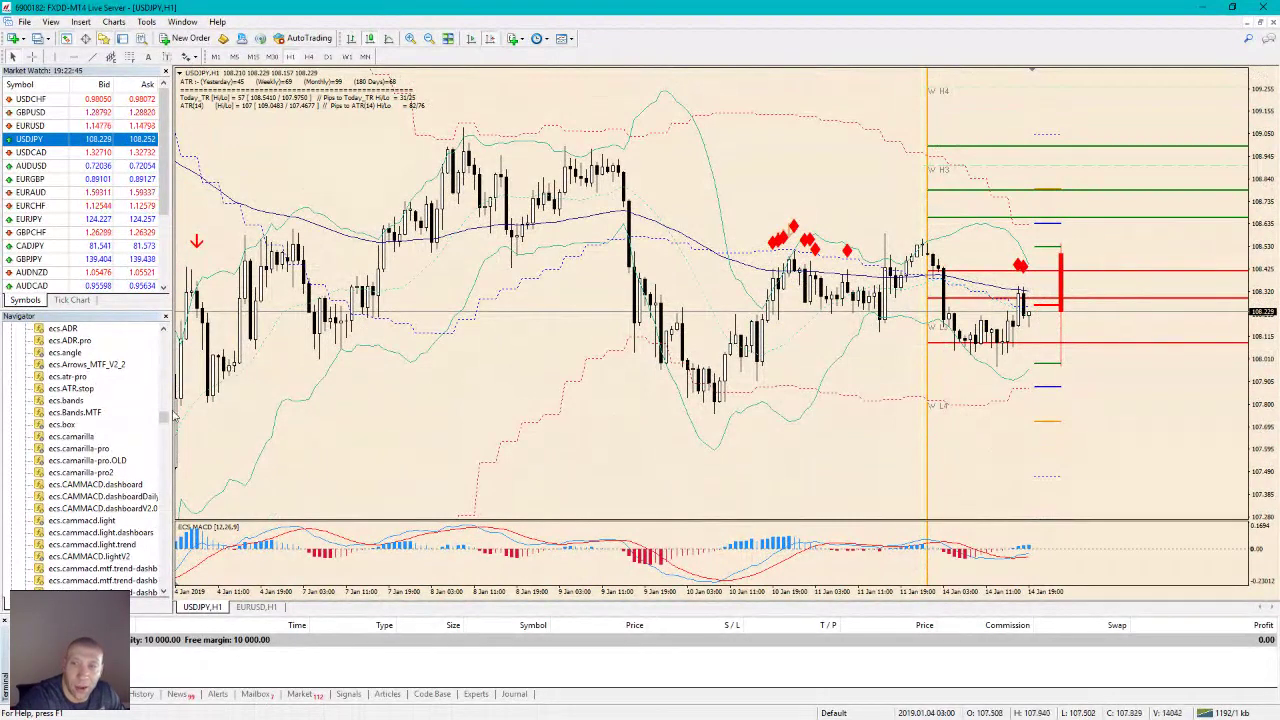
# - Collapse the Indicators and Accounts branches in the Navigator
pyautogui.moveTo(160, 420); pyautogui.dragTo(163, 335)
pyautogui.click(12, 389)
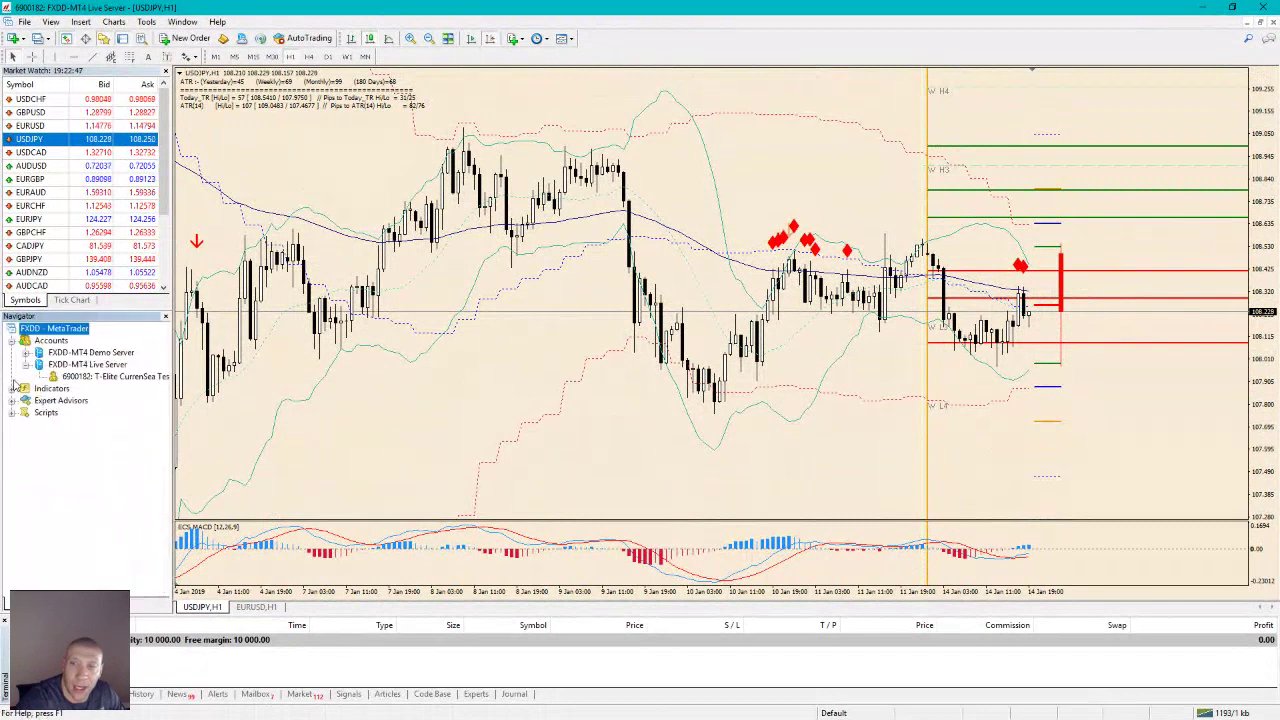
pyautogui.click(12, 341)
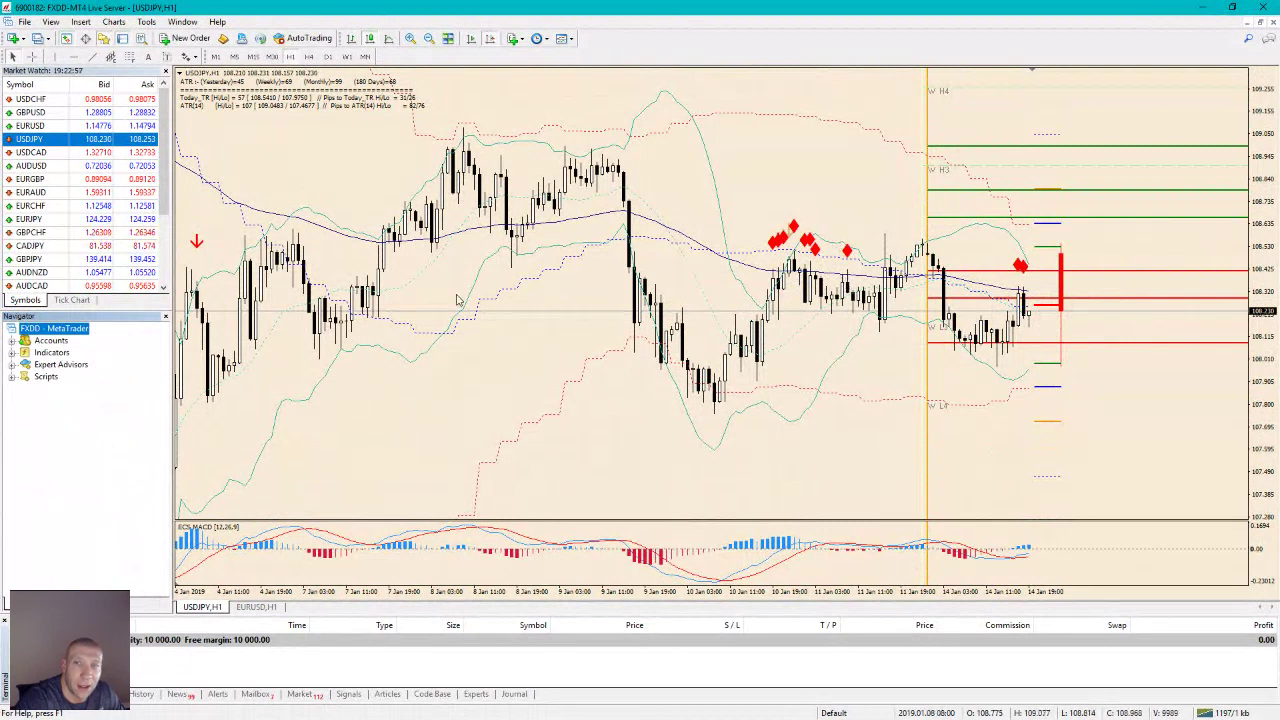
# - Examine the USDJPY H1 price history back to late December, including the early January drop, and return to the latest bars
pyautogui.scroll(3, 457, 299)
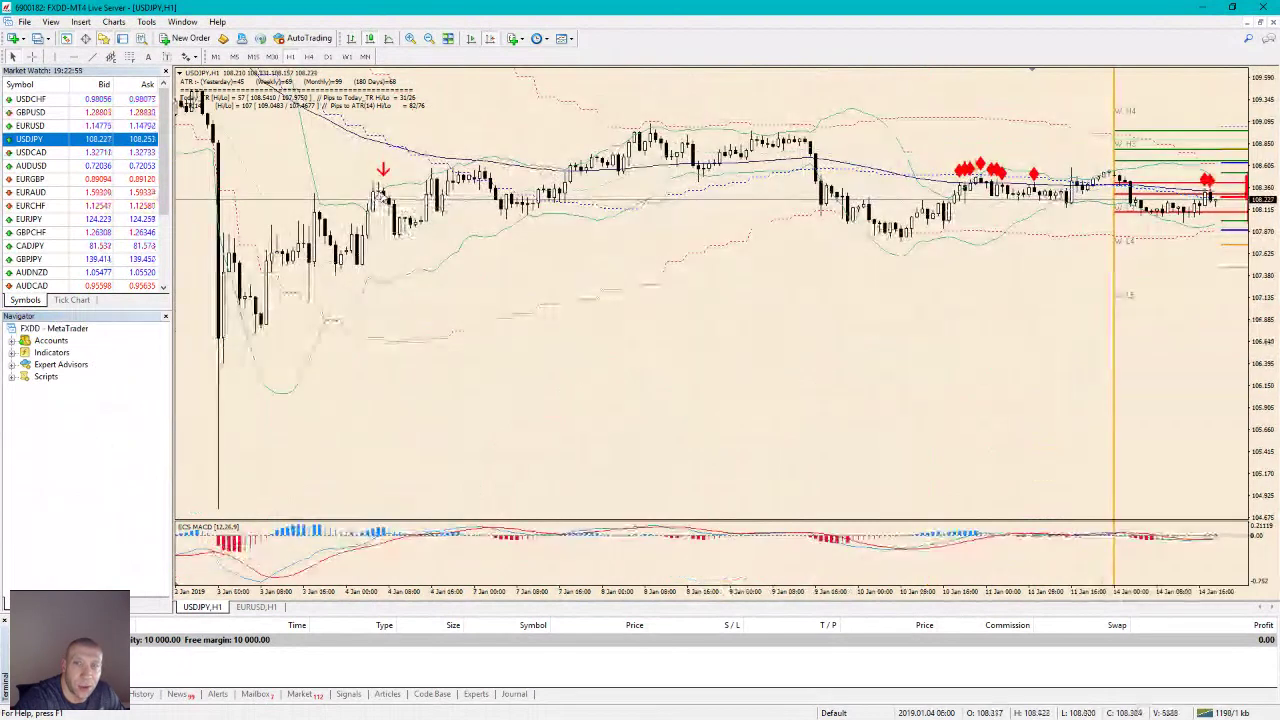
pyautogui.scroll(10, 433, 105)
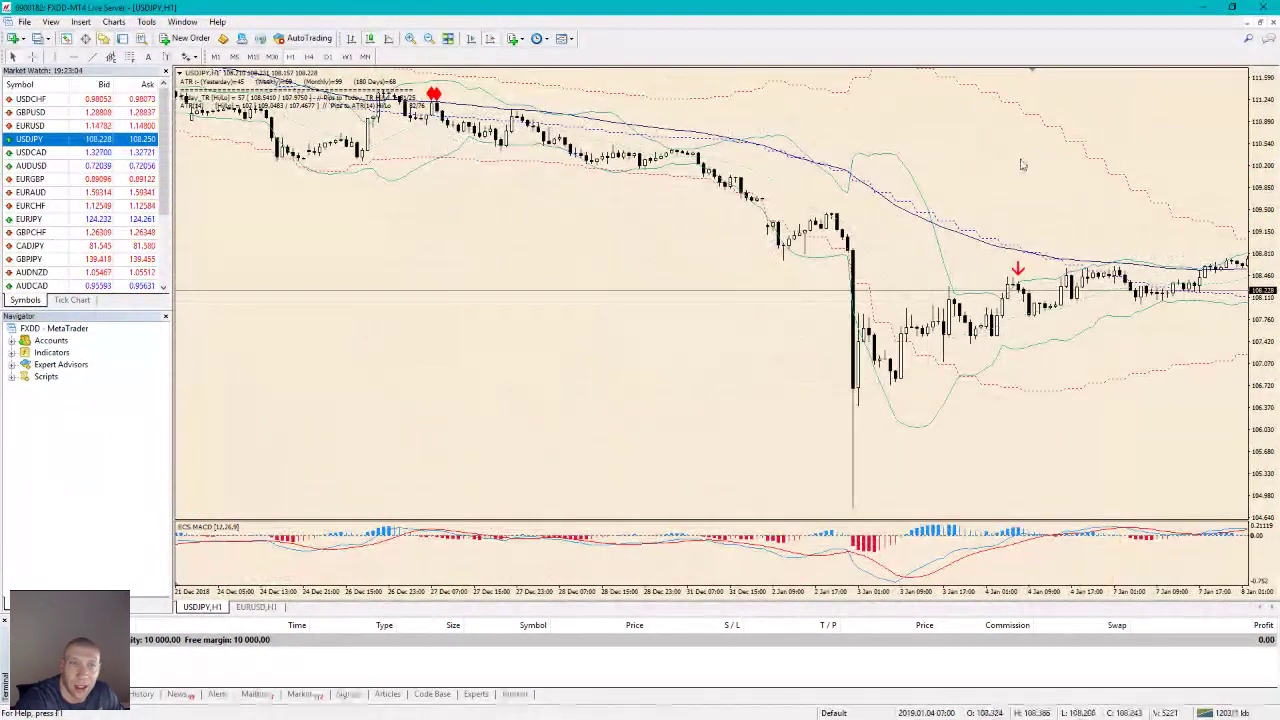
pyautogui.scroll(-10, 1020, 163)
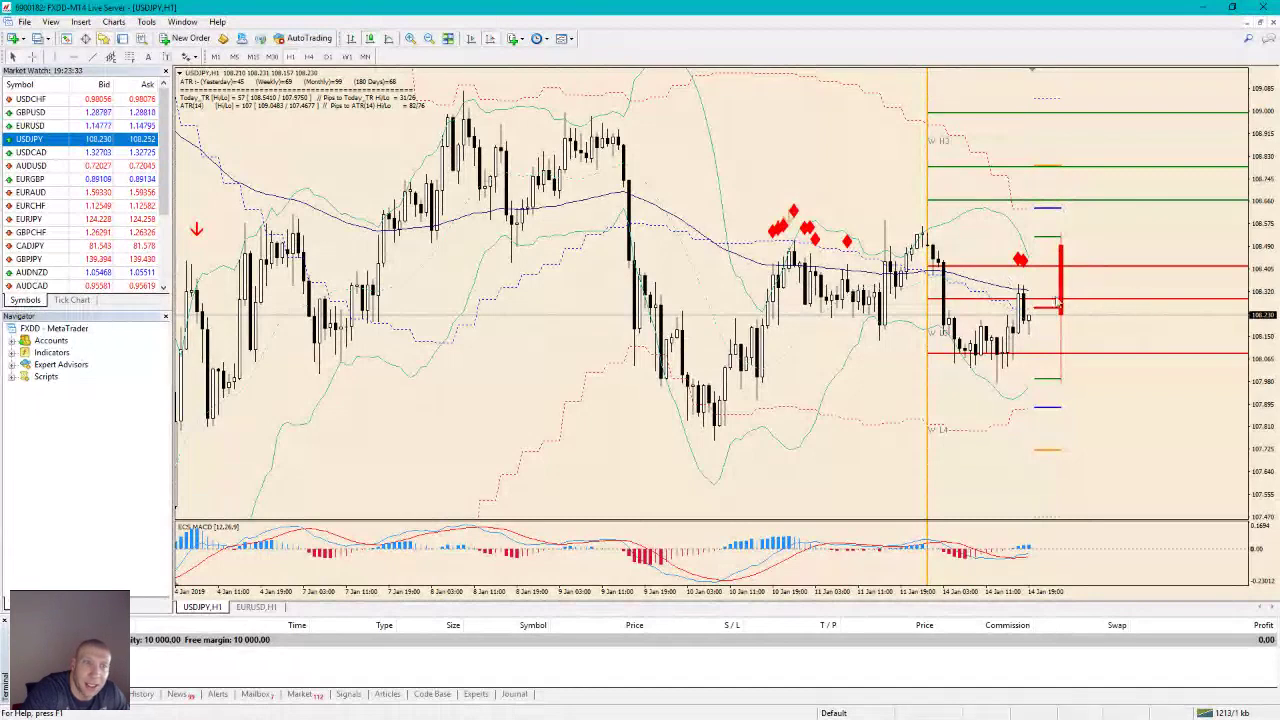
# - Draw a falling USDJPY trendline from 108.565 through 108.346 with the ray off, and extend its end past the latest bar
pyautogui.moveTo(1026, 296)
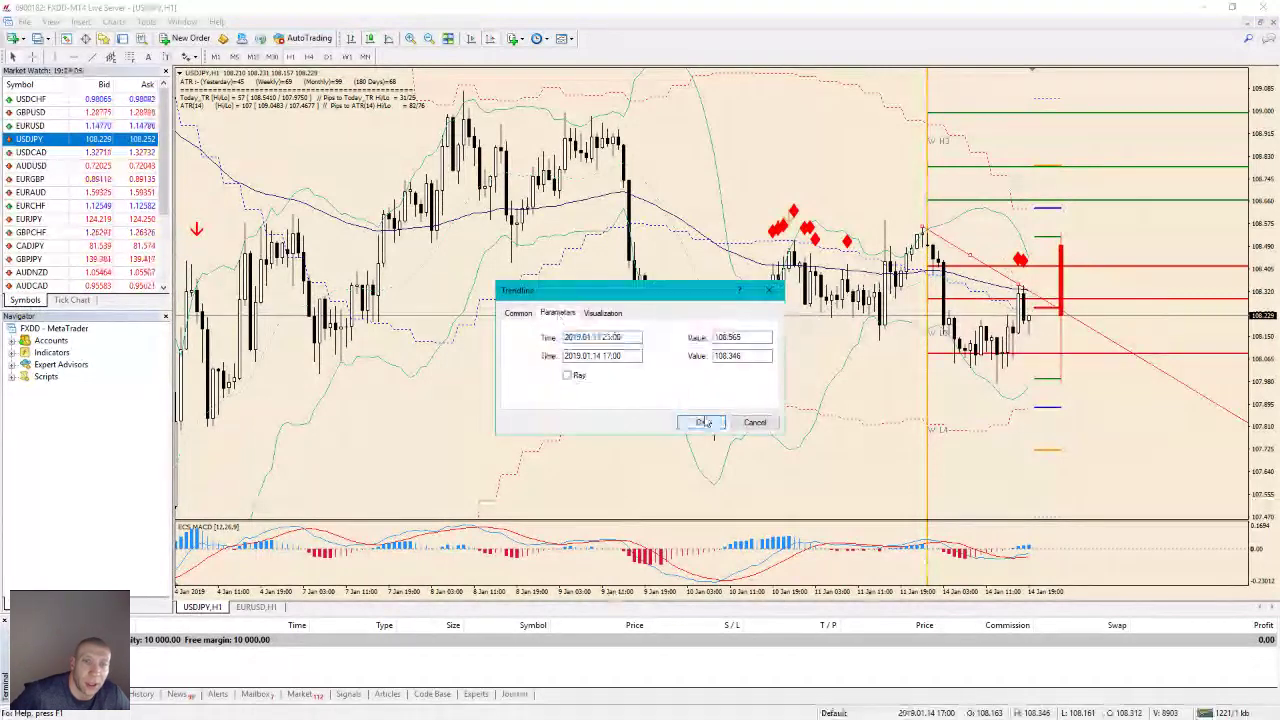
pyautogui.click(655, 421)
pyautogui.moveTo(1021, 312); pyautogui.dragTo(1059, 315)
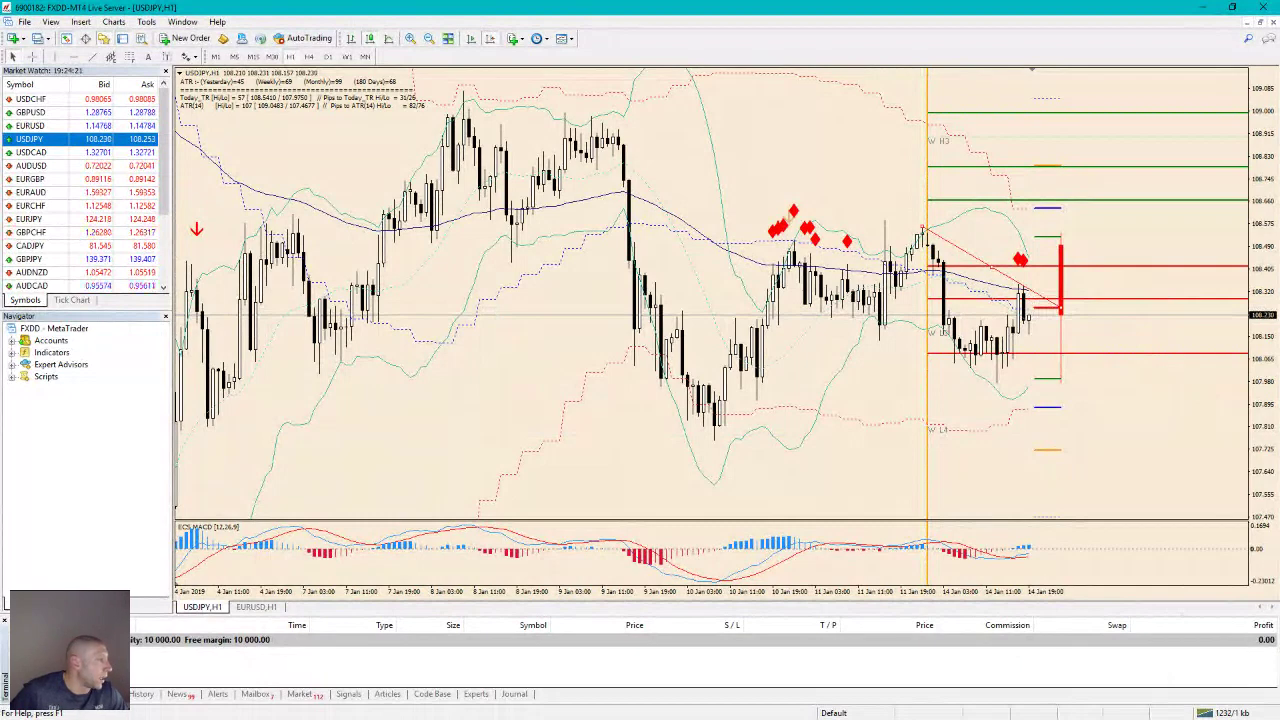
# - Switch to PowerPoint to show the USD/JPY slide with its sell and alternative buy setups
pyautogui.hotkey('alt', 'Tab')
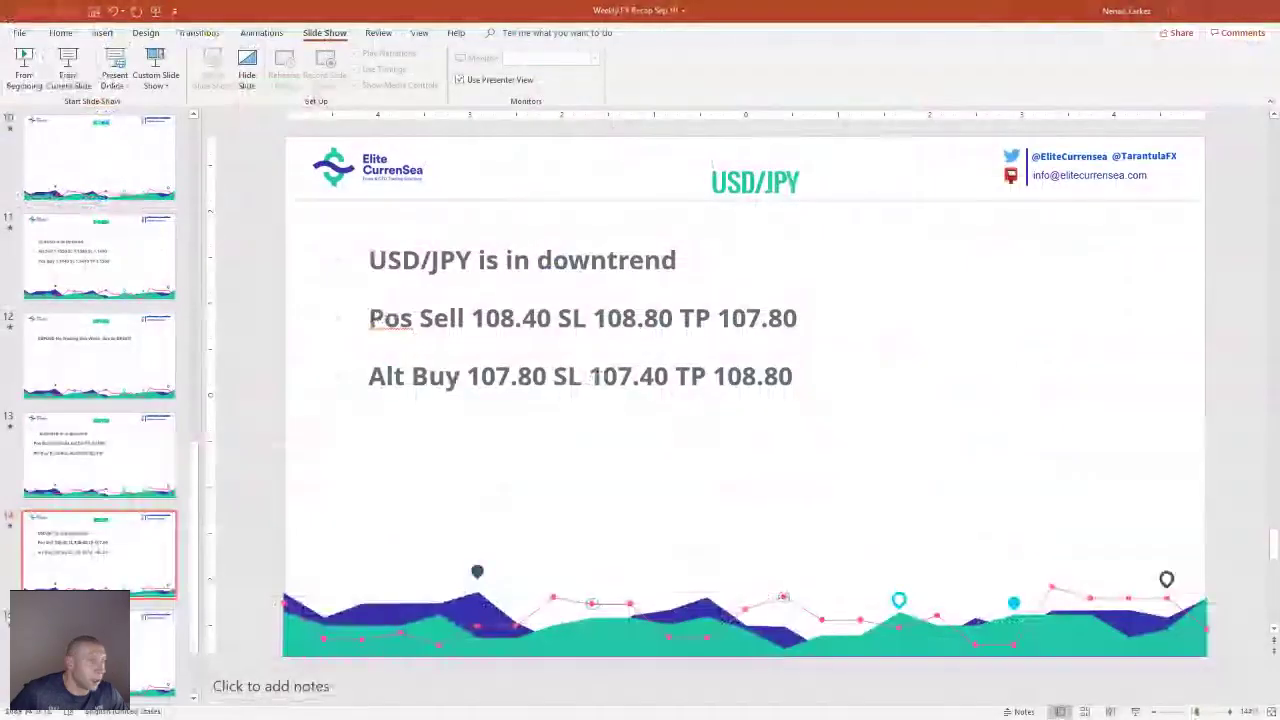
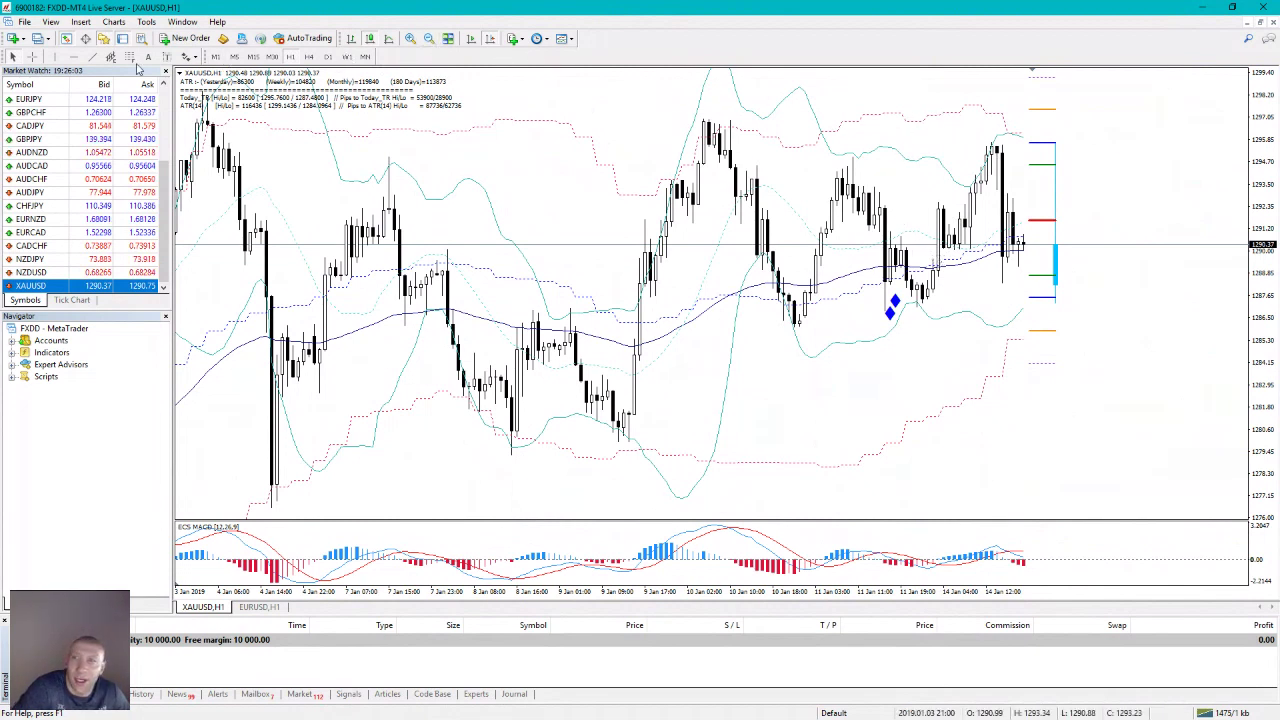
# - Draw a falling trendline across the 10 and 14 January XAUUSD highs and a rising one under the 10 and 11 January lows
pyautogui.moveTo(731, 122); pyautogui.dragTo(1112, 152)
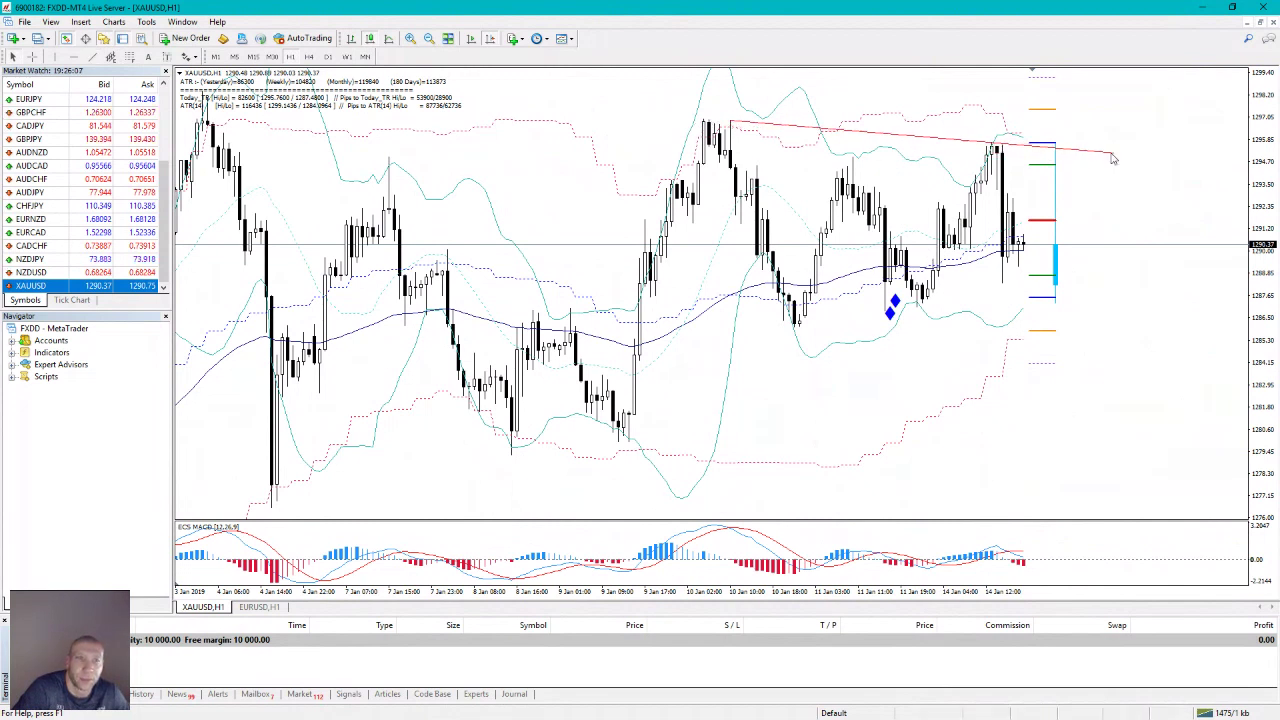
pyautogui.moveTo(797, 326); pyautogui.dragTo(1120, 282)
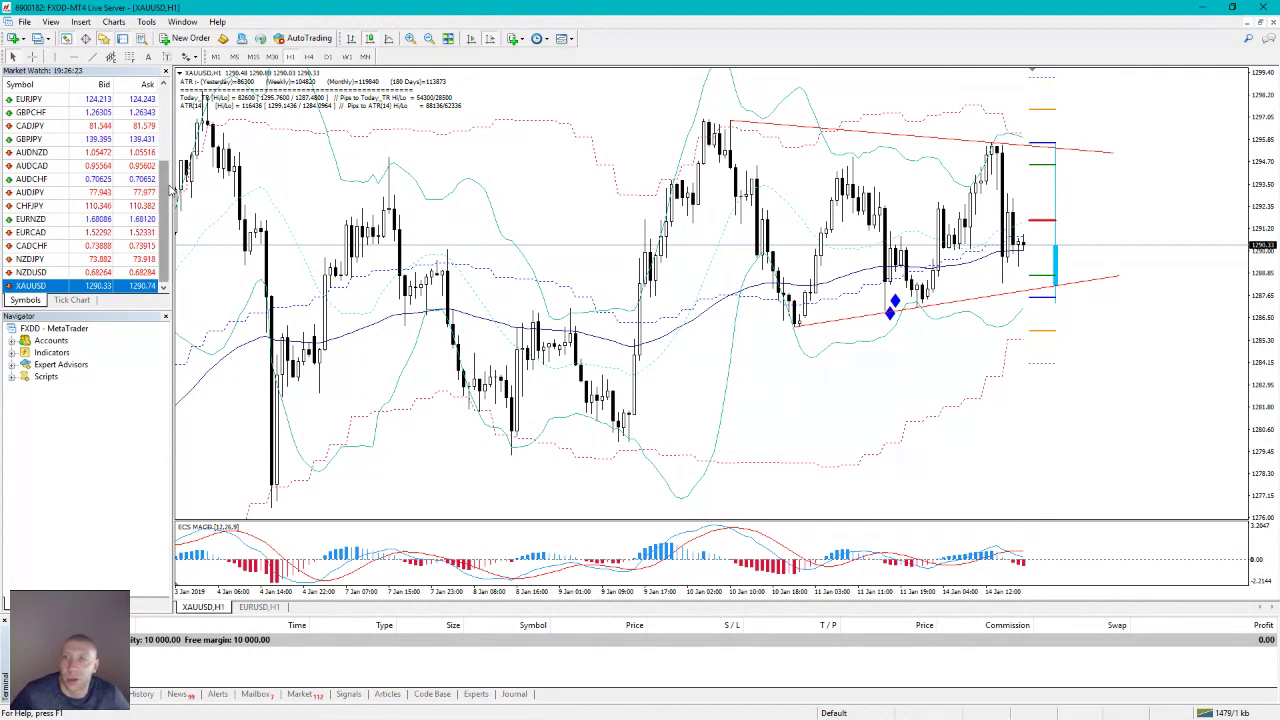
pyautogui.moveTo(166, 190); pyautogui.dragTo(166, 112)
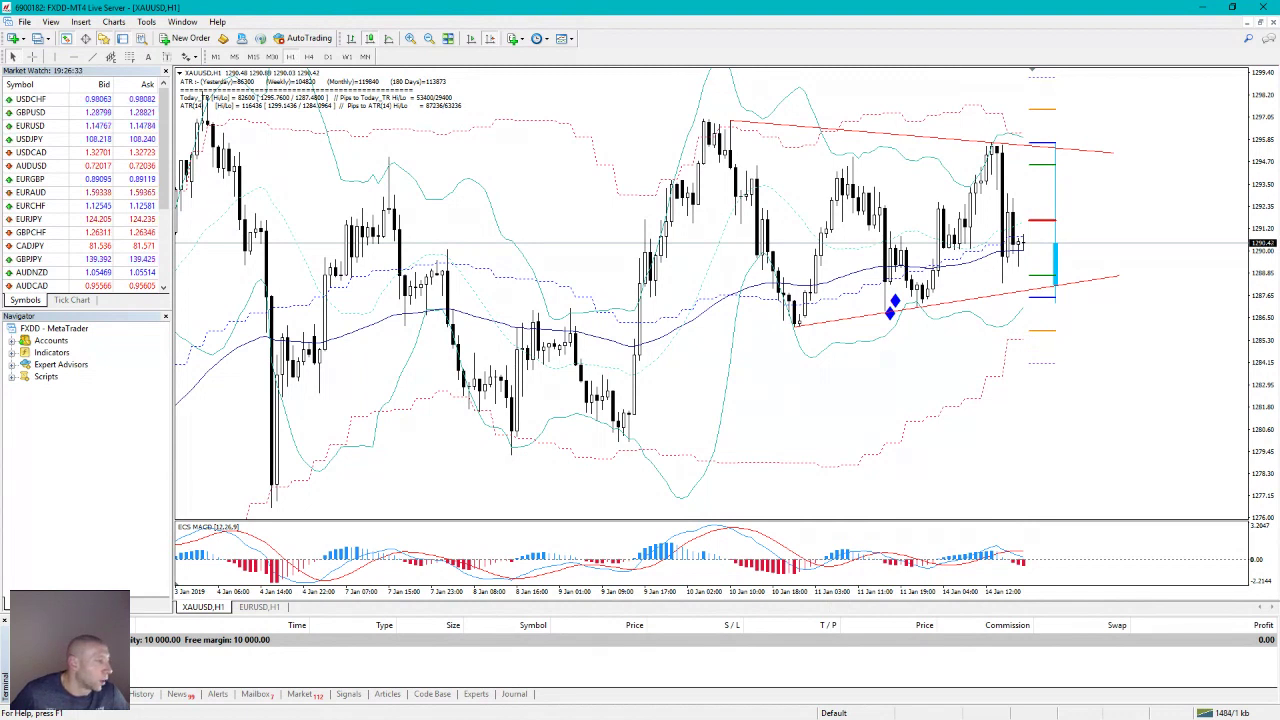
# - Switch to PowerPoint to review the GOLD trade setup, and open the BTC/USD slide
pyautogui.hotkey('alt', 'Tab')
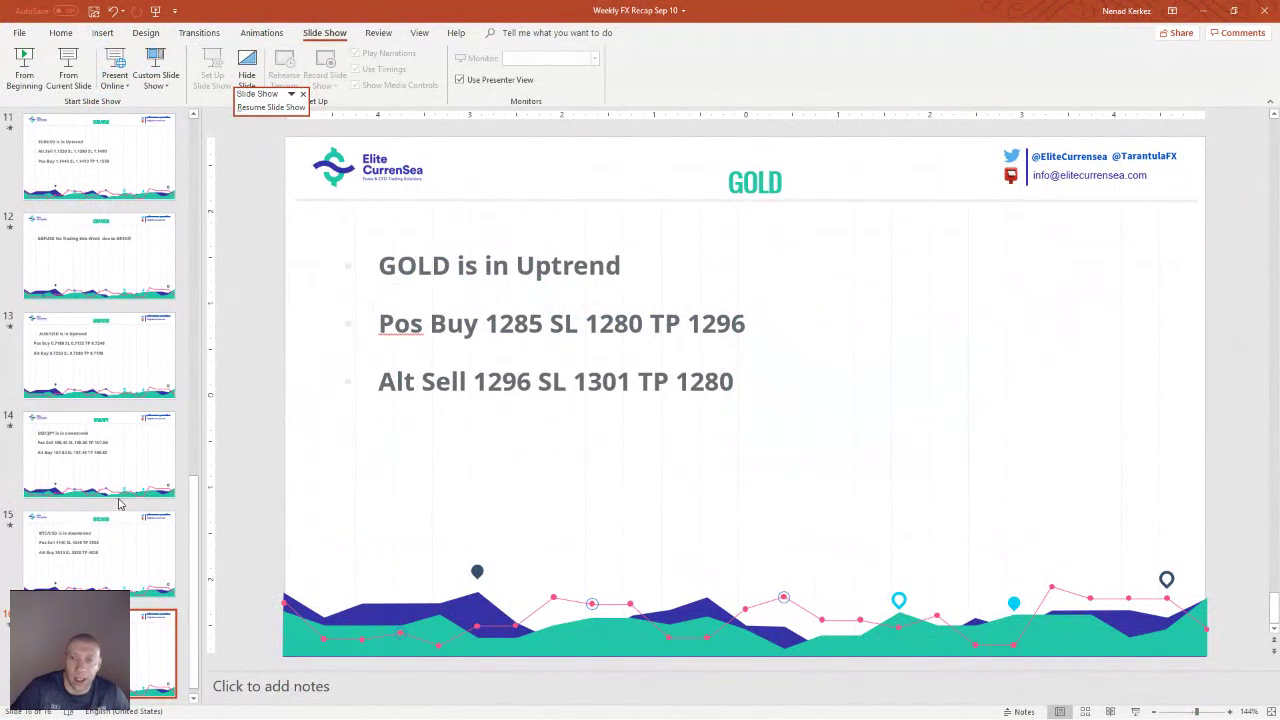
pyautogui.scroll(-1, 110, 510)
pyautogui.click(85, 556)
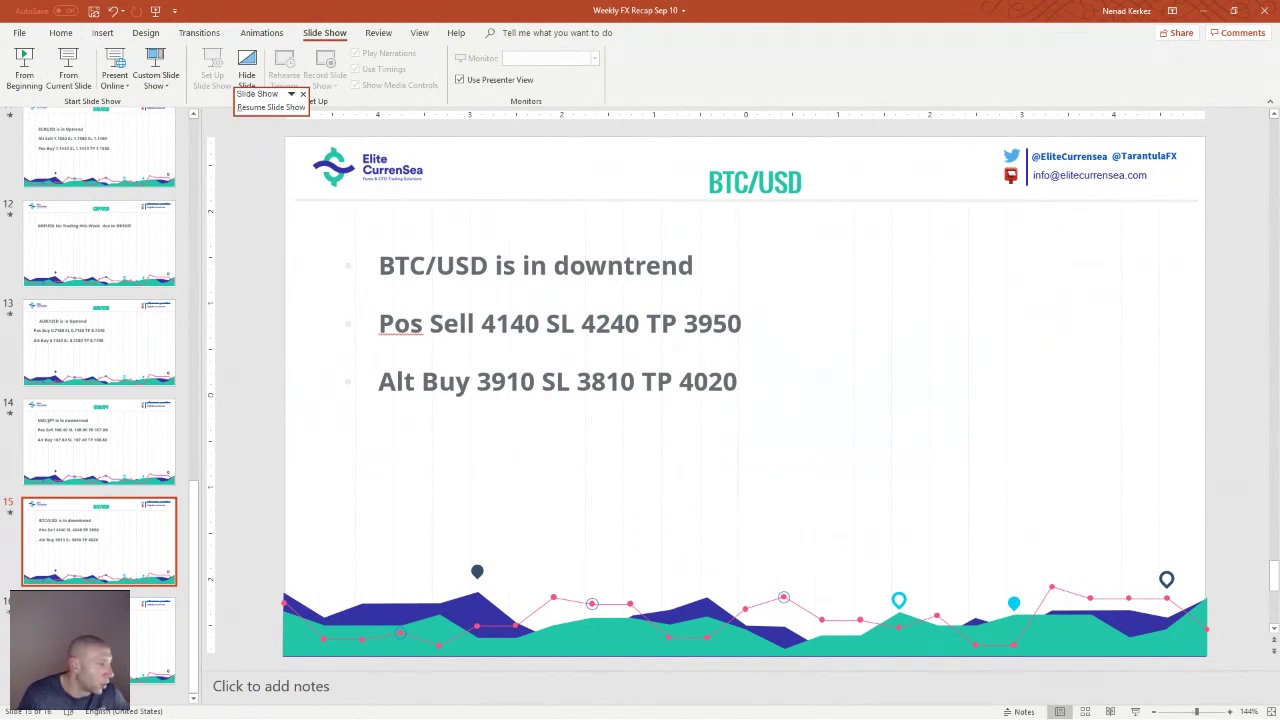
# - Return to MetaTrader and add BTCUSD (Bitcoin vs USD) from the CryptoCurrency symbols to the Market Watch
pyautogui.hotkey('alt', 'Tab')
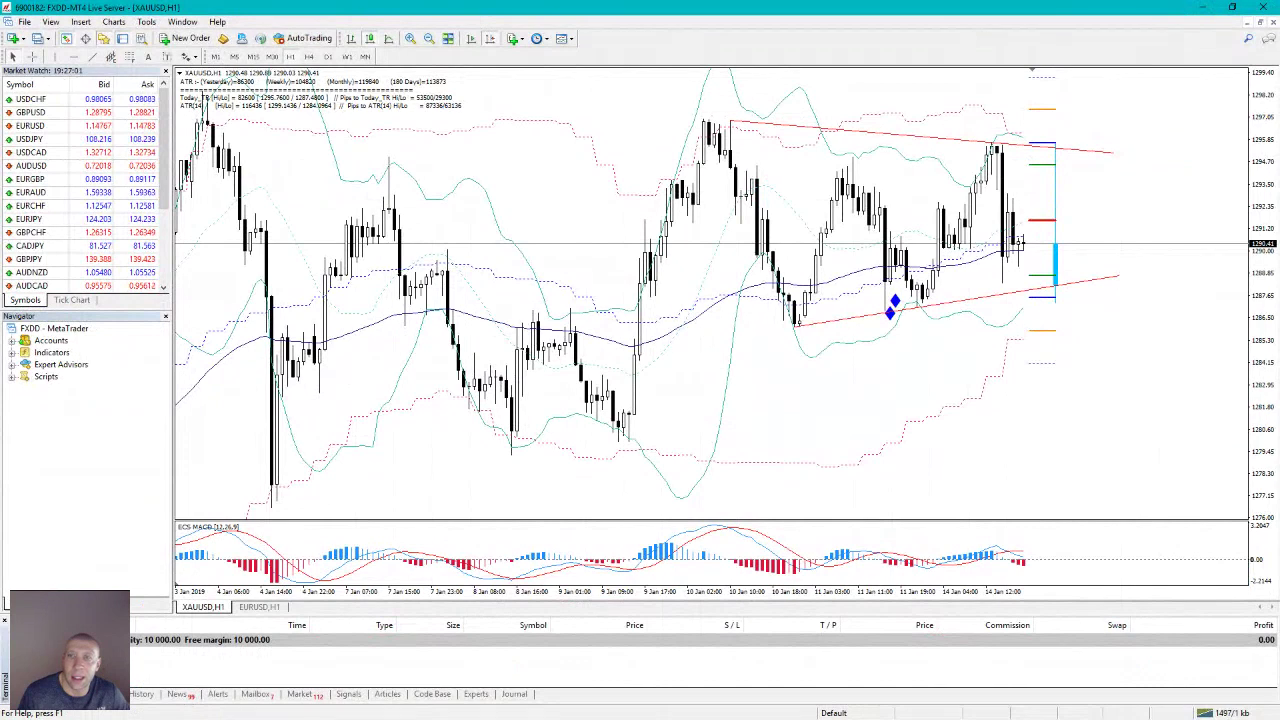
pyautogui.rightClick(268, 134)
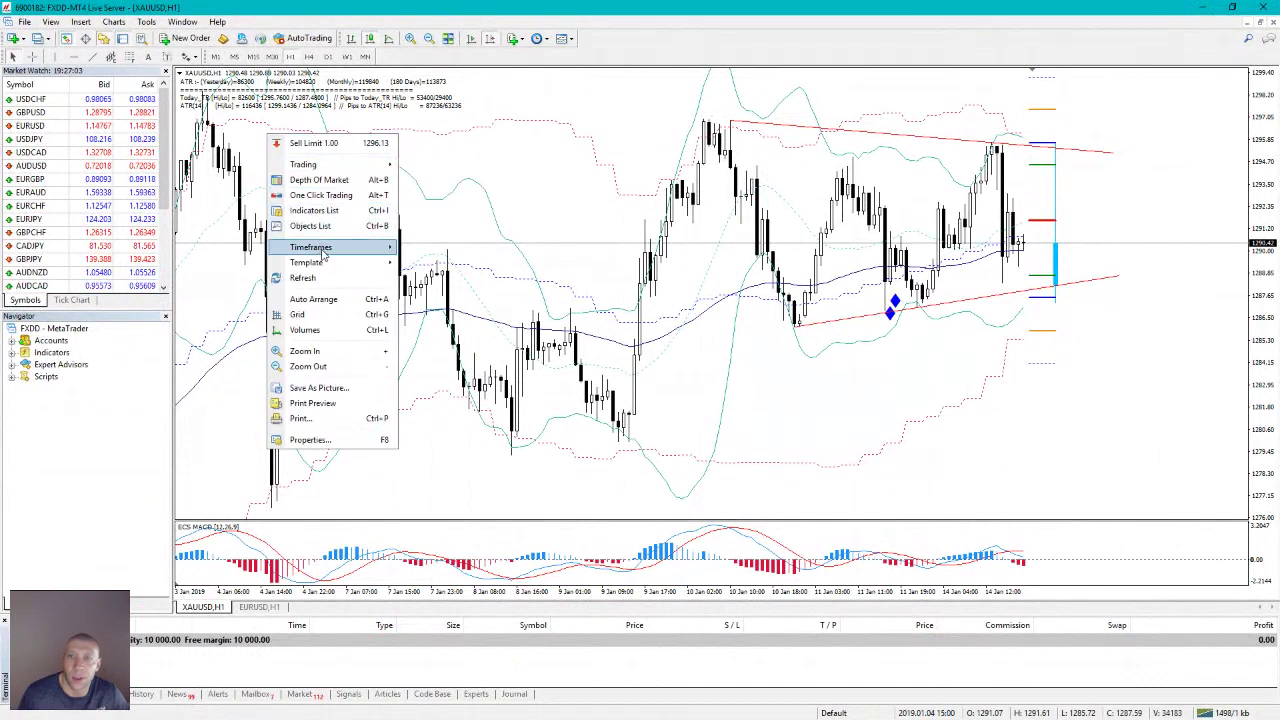
pyautogui.rightClick(90, 112)
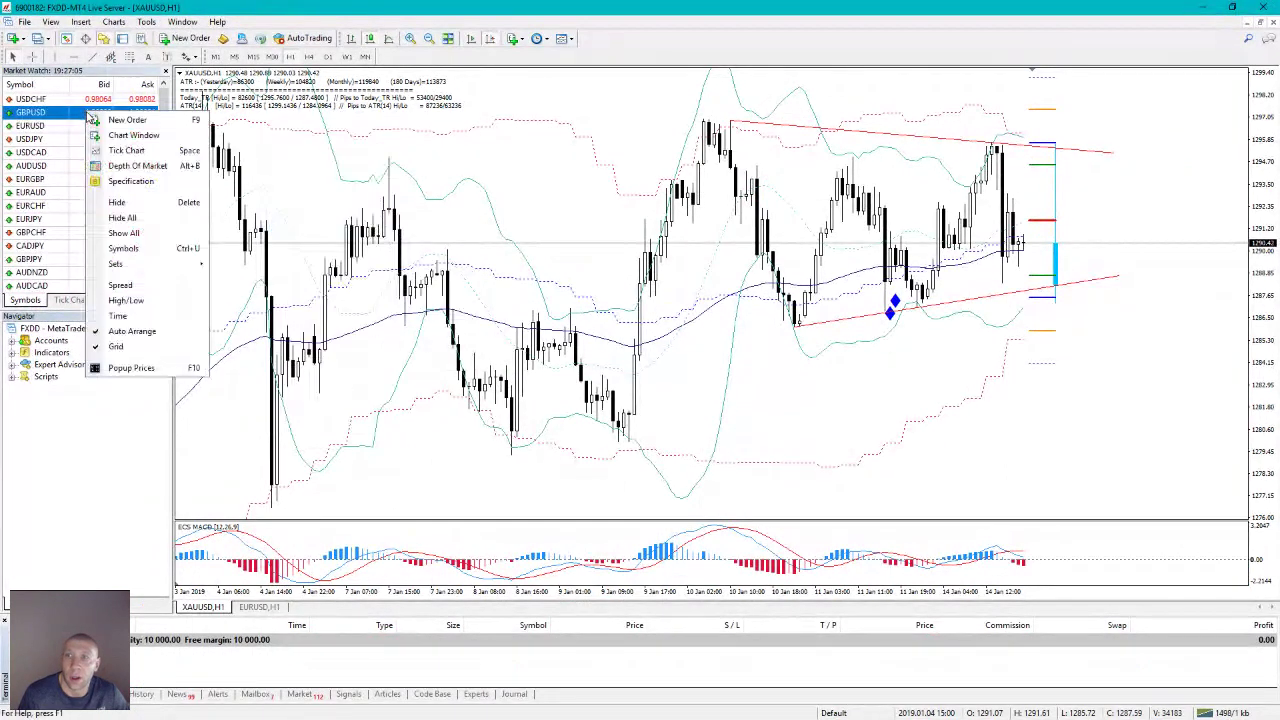
pyautogui.click(150, 248)
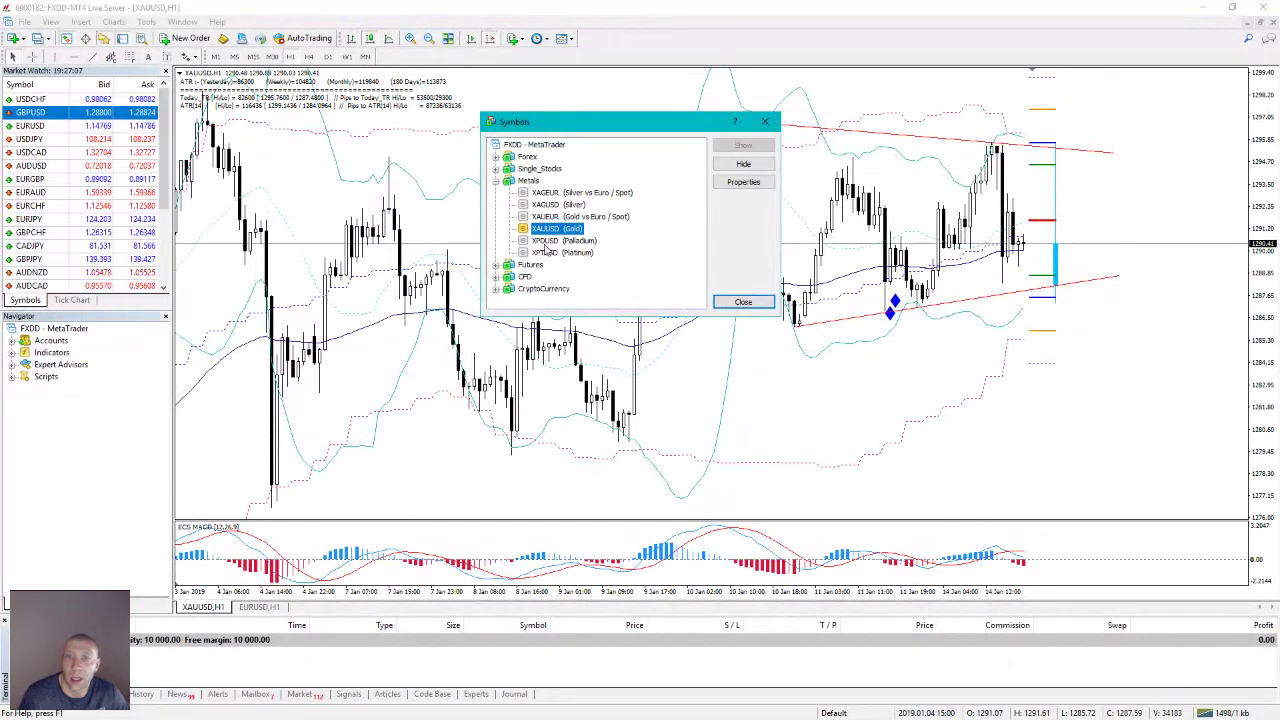
pyautogui.click(495, 288)
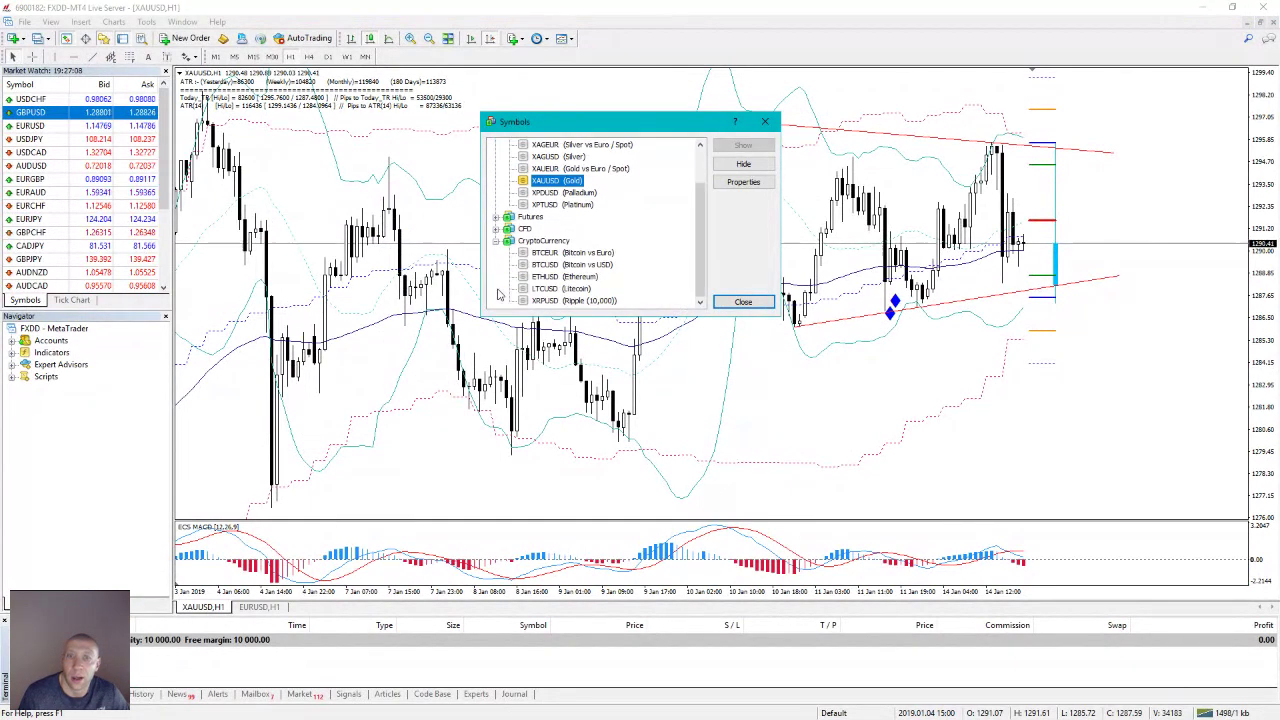
pyautogui.doubleClick(524, 265)
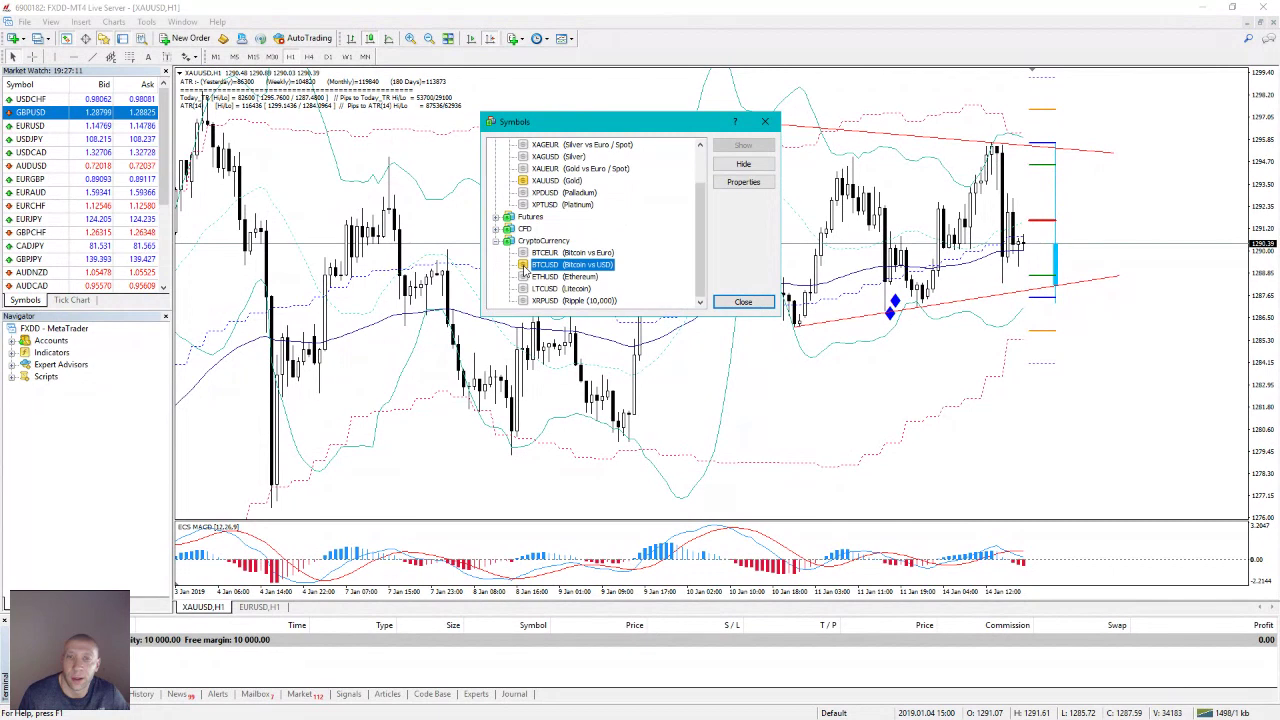
pyautogui.click(743, 302)
# - Load BTCUSD from the Market Watch into the XAUUSD chart and bring the latest January bars into view
pyautogui.scroll(-3, 152, 272)
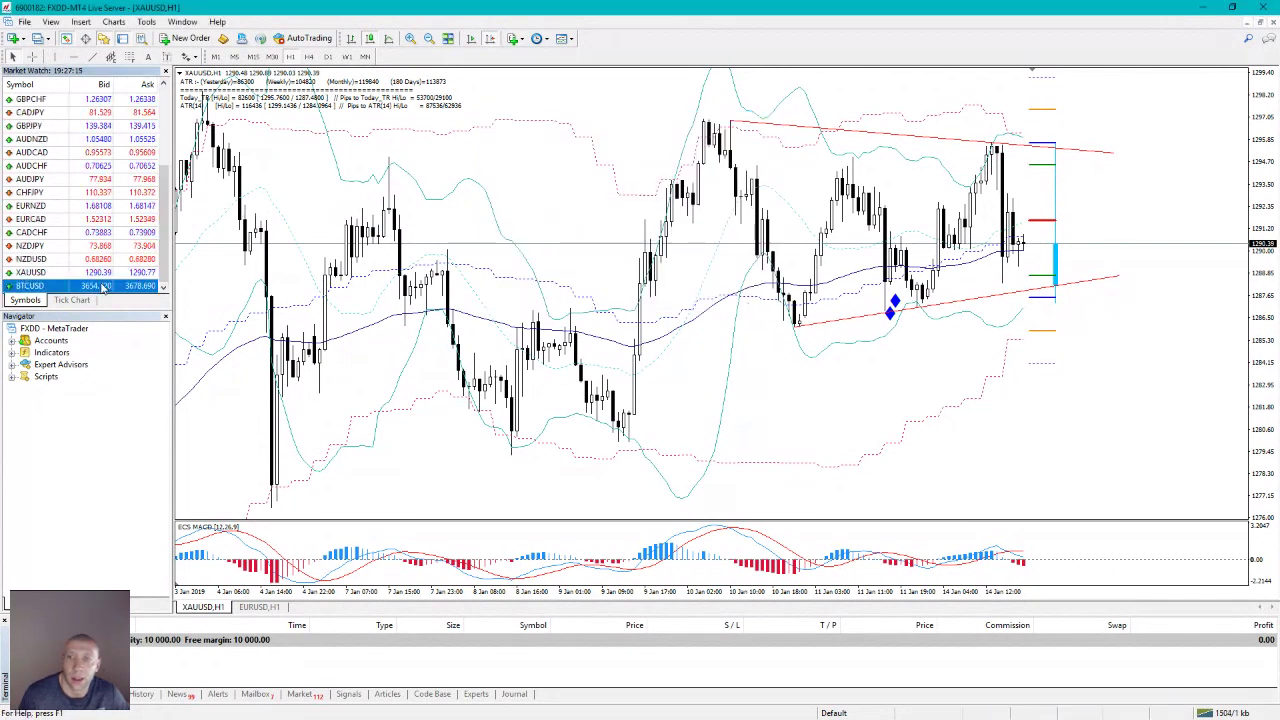
pyautogui.moveTo(100, 286); pyautogui.dragTo(316, 283)
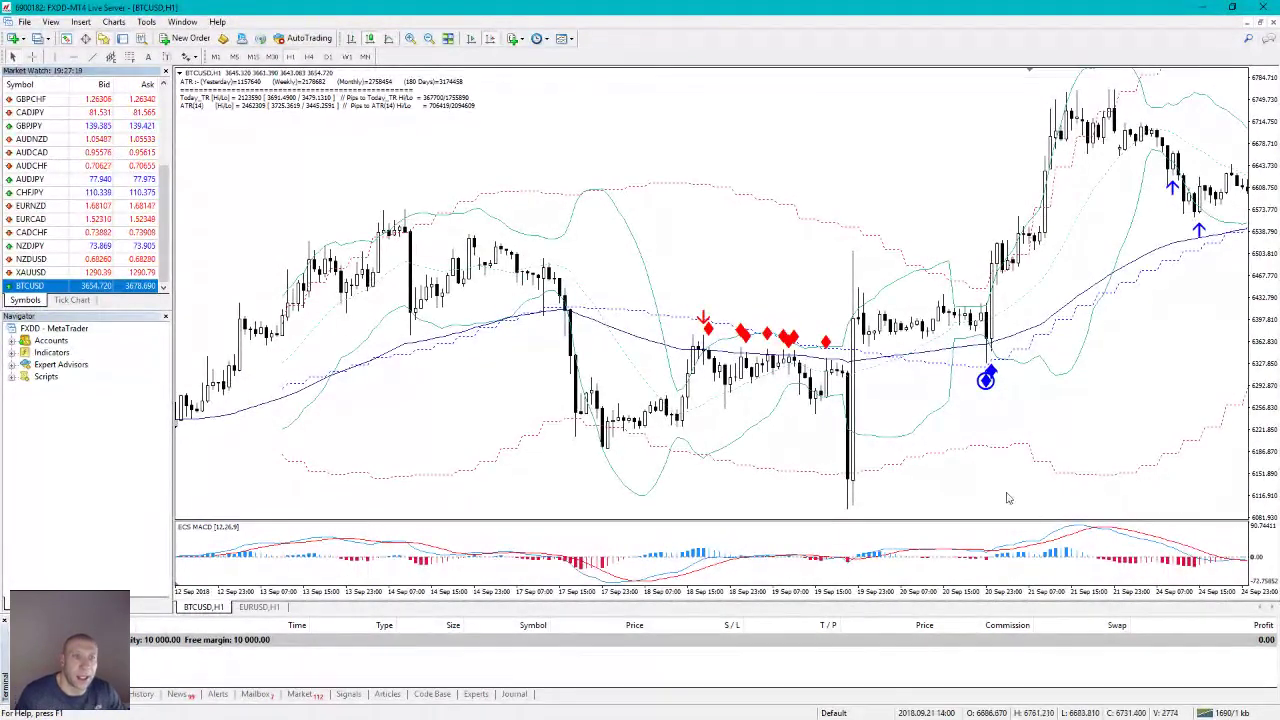
pyautogui.scroll(-10, 1040, 285)
pyautogui.scroll(-10, 1040, 285)
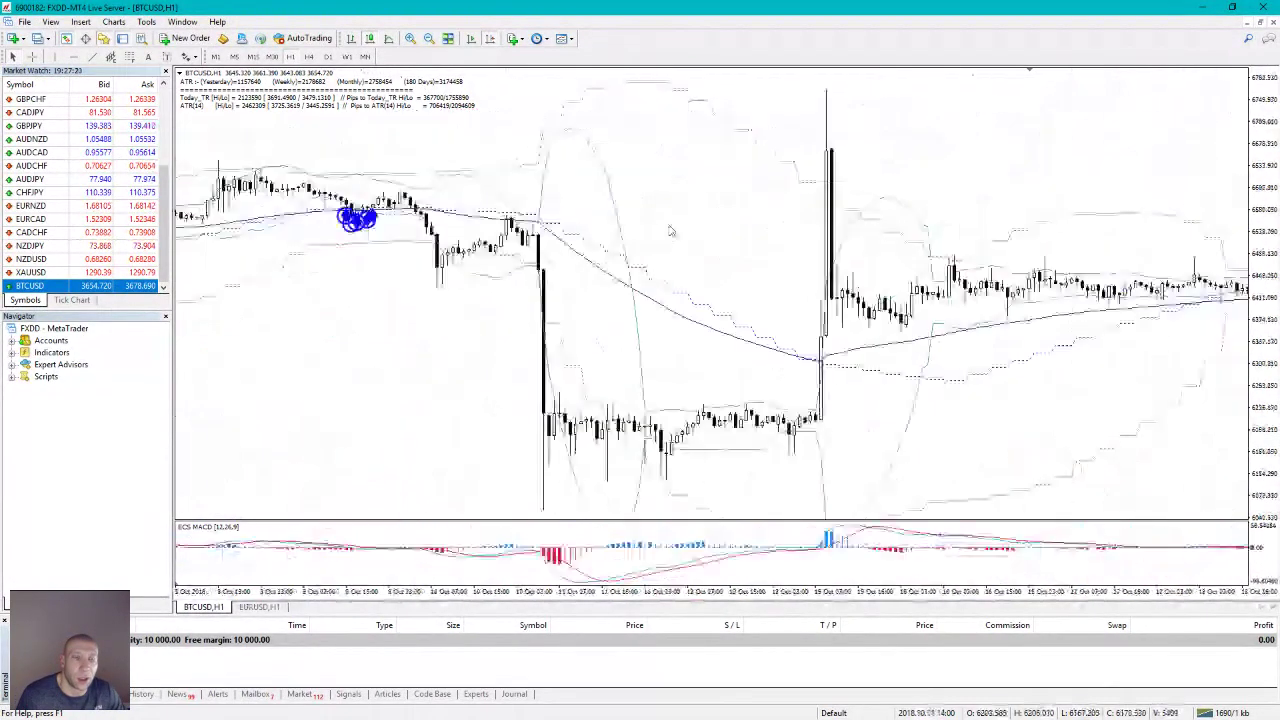
pyautogui.scroll(-10, 1020, 280)
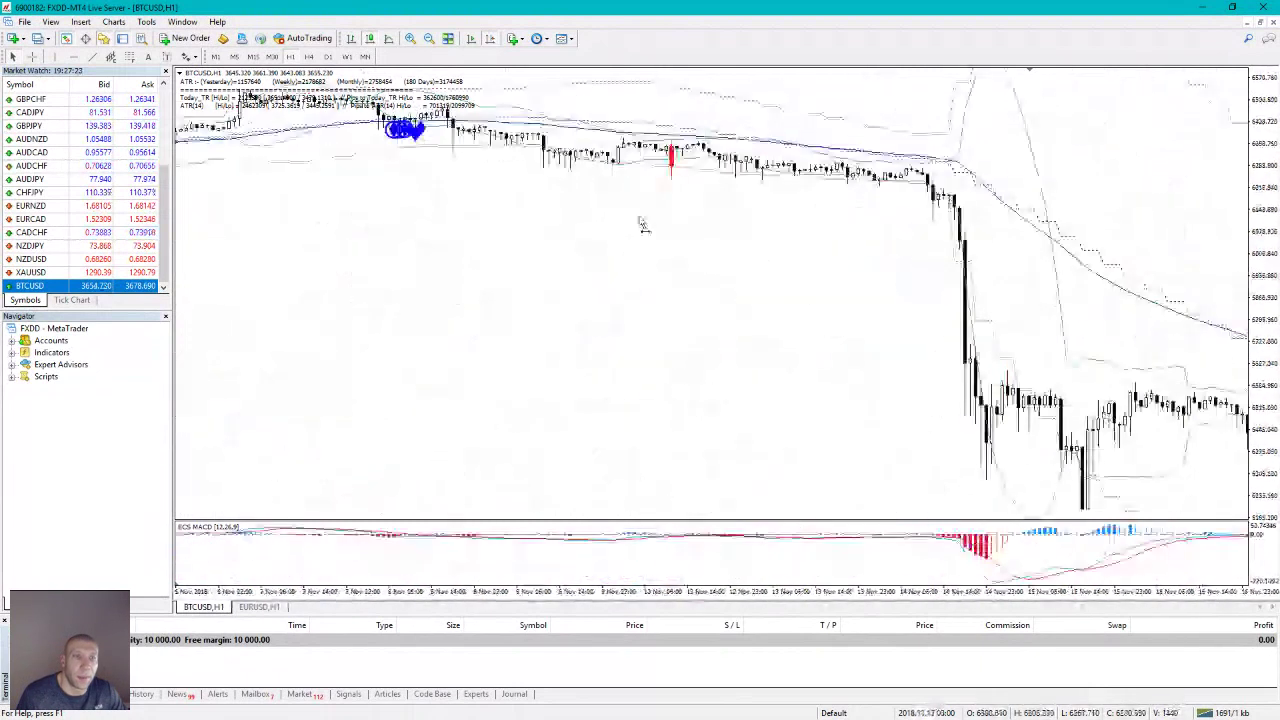
pyautogui.scroll(-5, 793, 248)
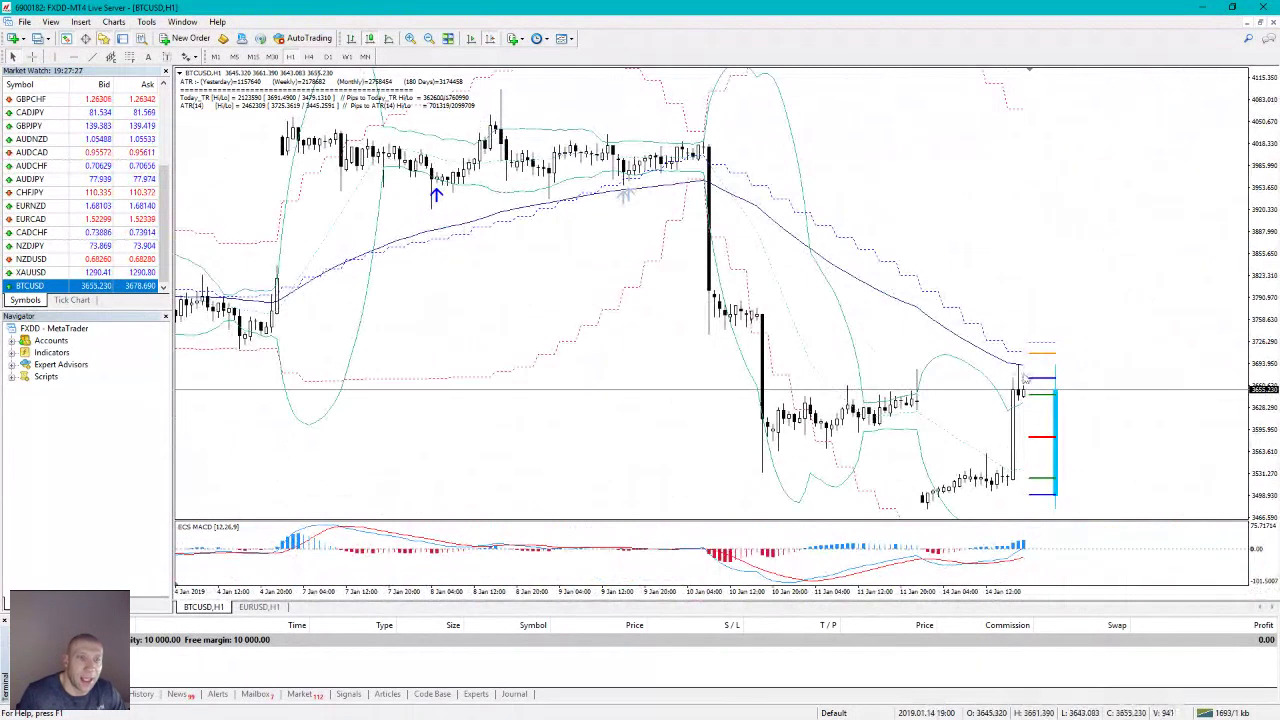
# - Reload the BTCUSD chart through H4 back to H1 so its pivot levels are drawn, and check the ATR(14) projection high
pyautogui.click(309, 57)
pyautogui.click(291, 57)
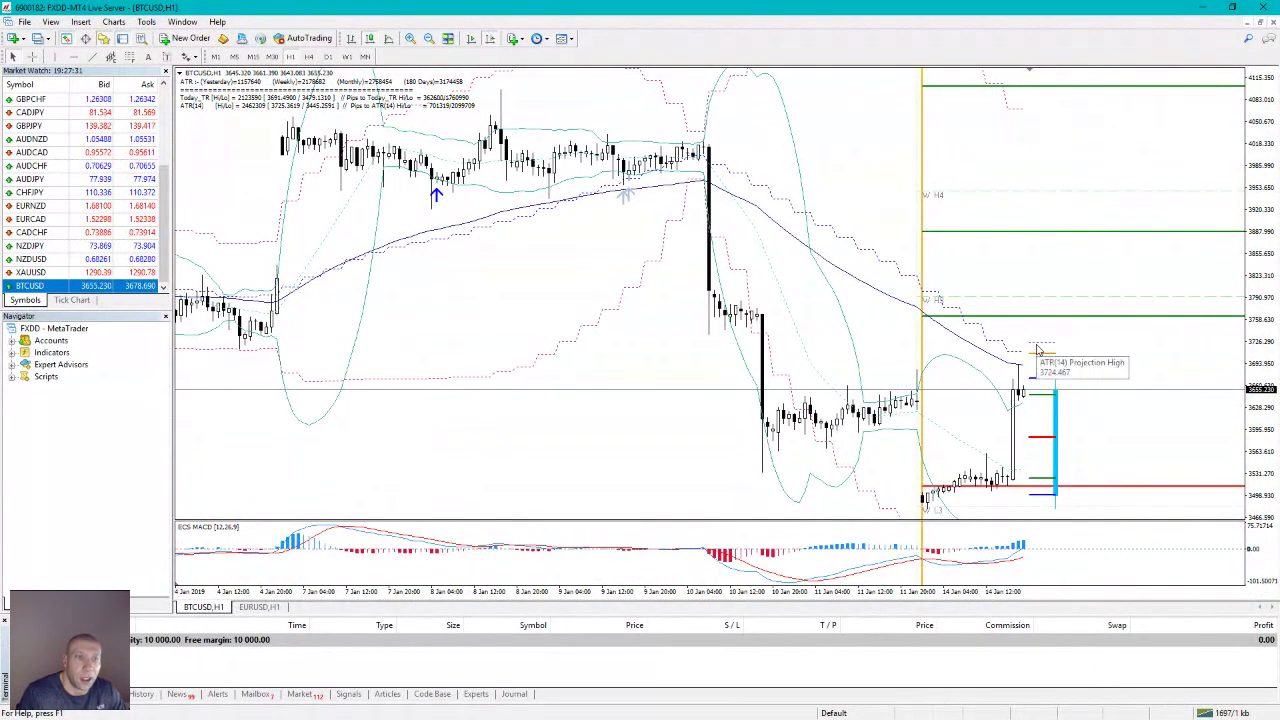
pyautogui.moveTo(1038, 349)
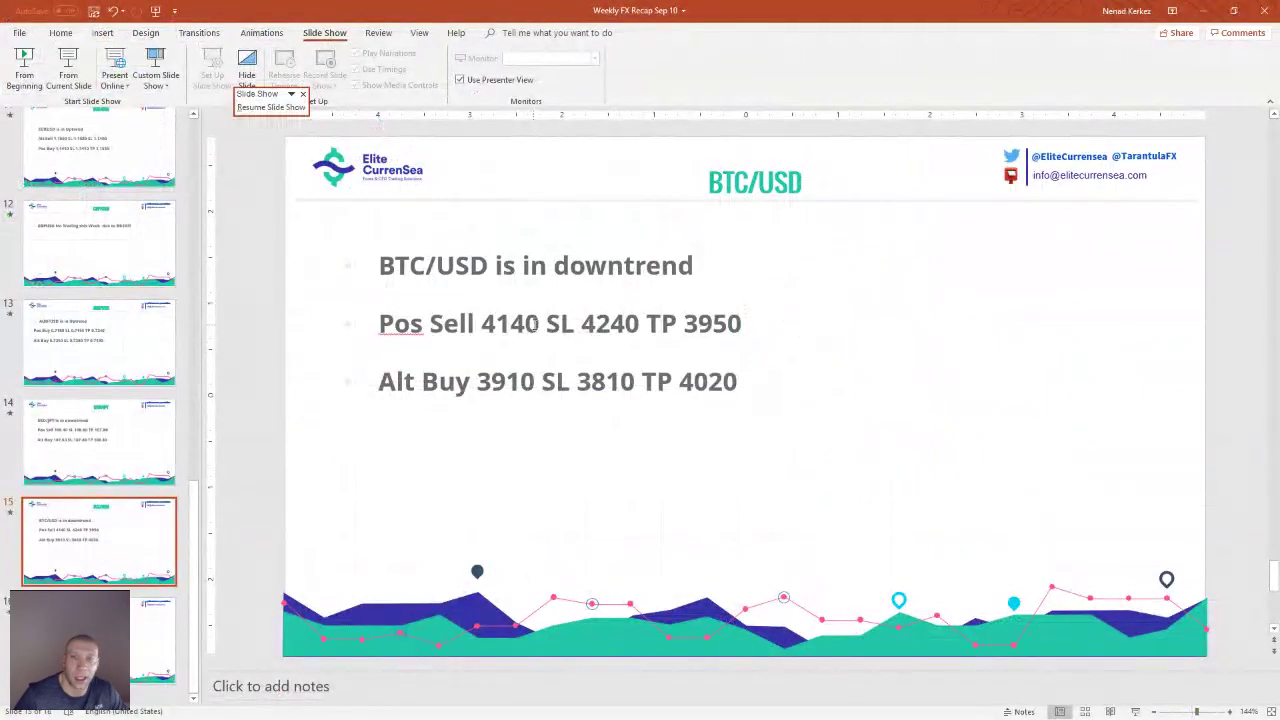
# - Switch to PowerPoint and change the sell entry price on the BTC/USD slide to 3725
pyautogui.click(535, 323)
pyautogui.press('BackSpace')
pyautogui.press('BackSpace')
pyautogui.press('BackSpace')
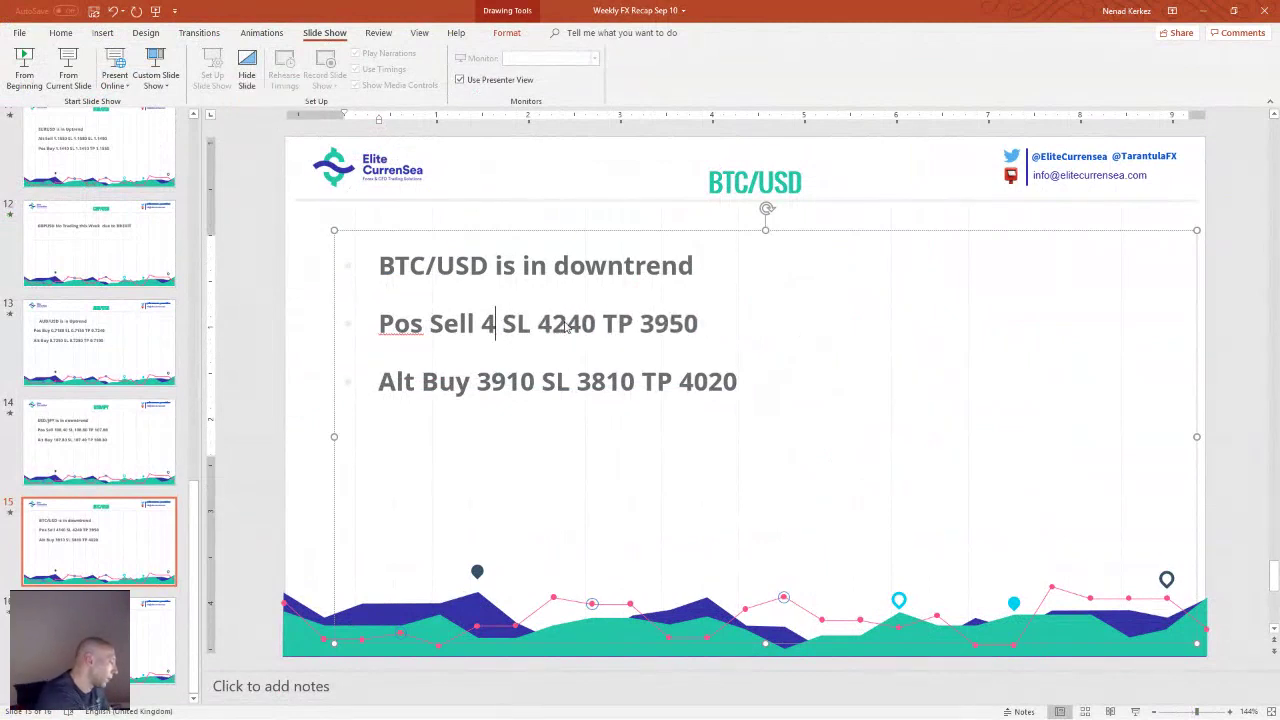
pyautogui.write('37')
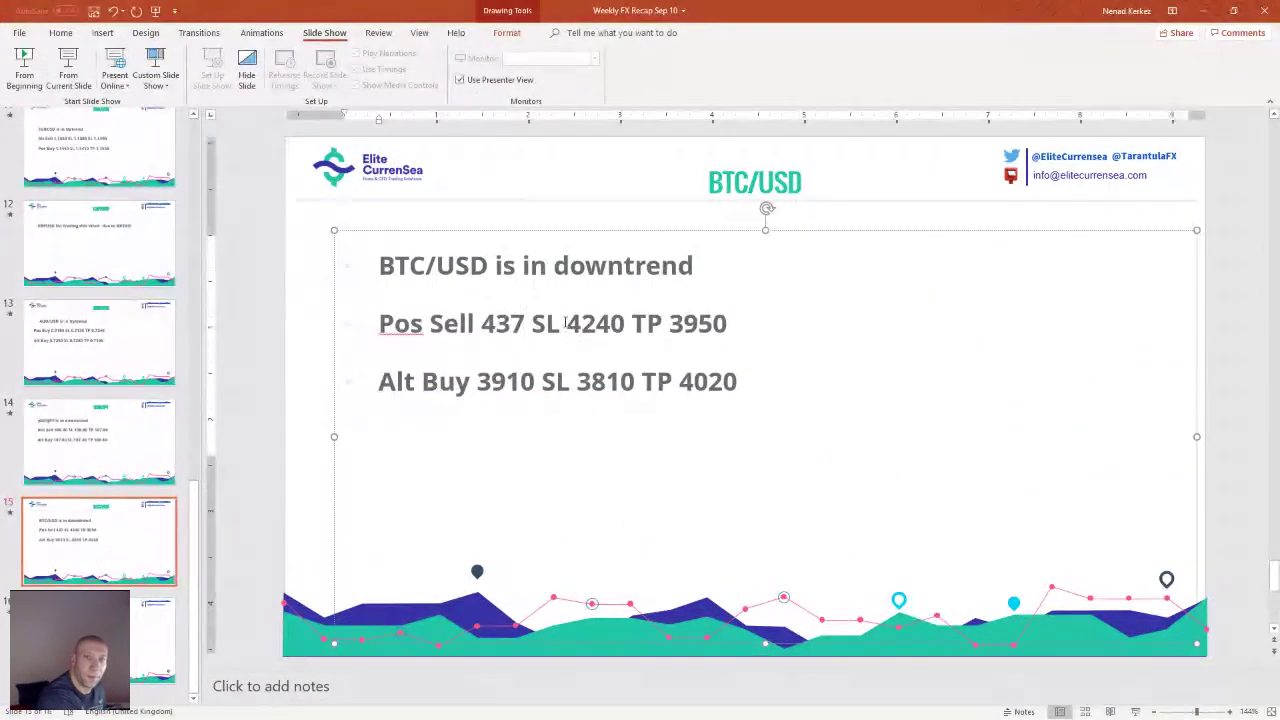
pyautogui.write('==')
pyautogui.press('BackSpace')
pyautogui.press('BackSpace')
pyautogui.press('BackSpace')
pyautogui.press('BackSpace')
pyautogui.press('BackSpace')
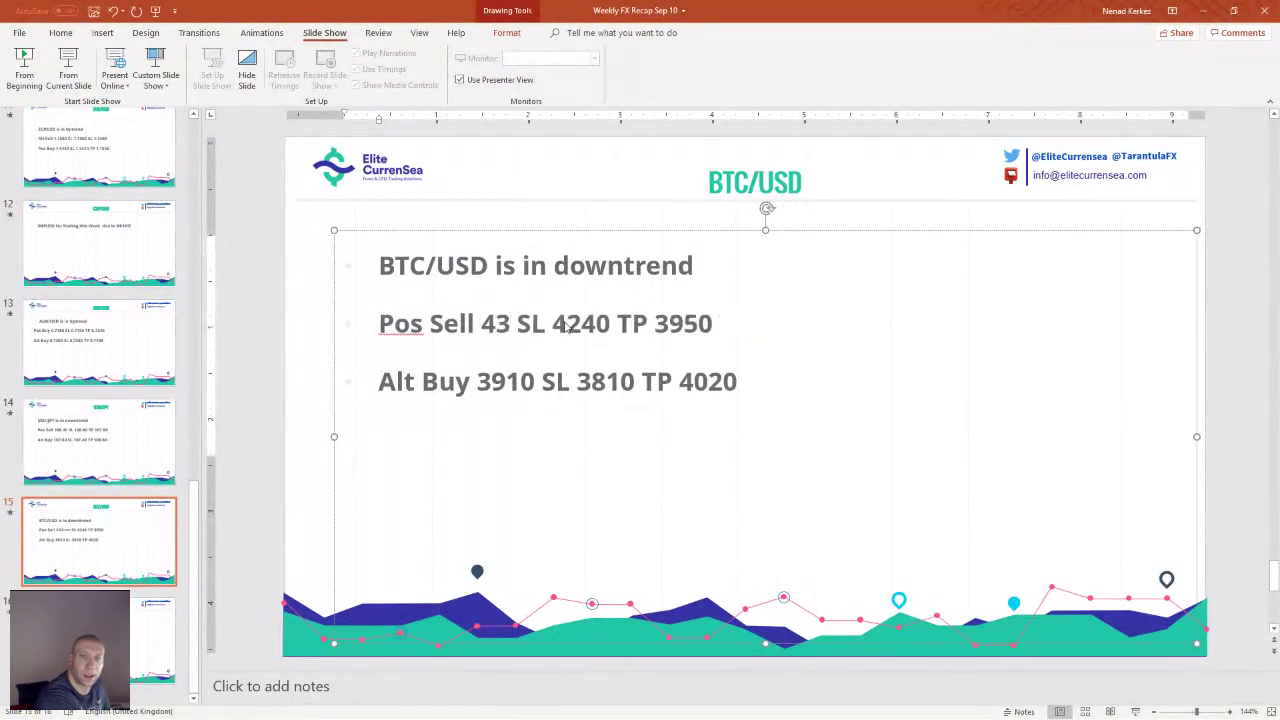
pyautogui.write('3725')
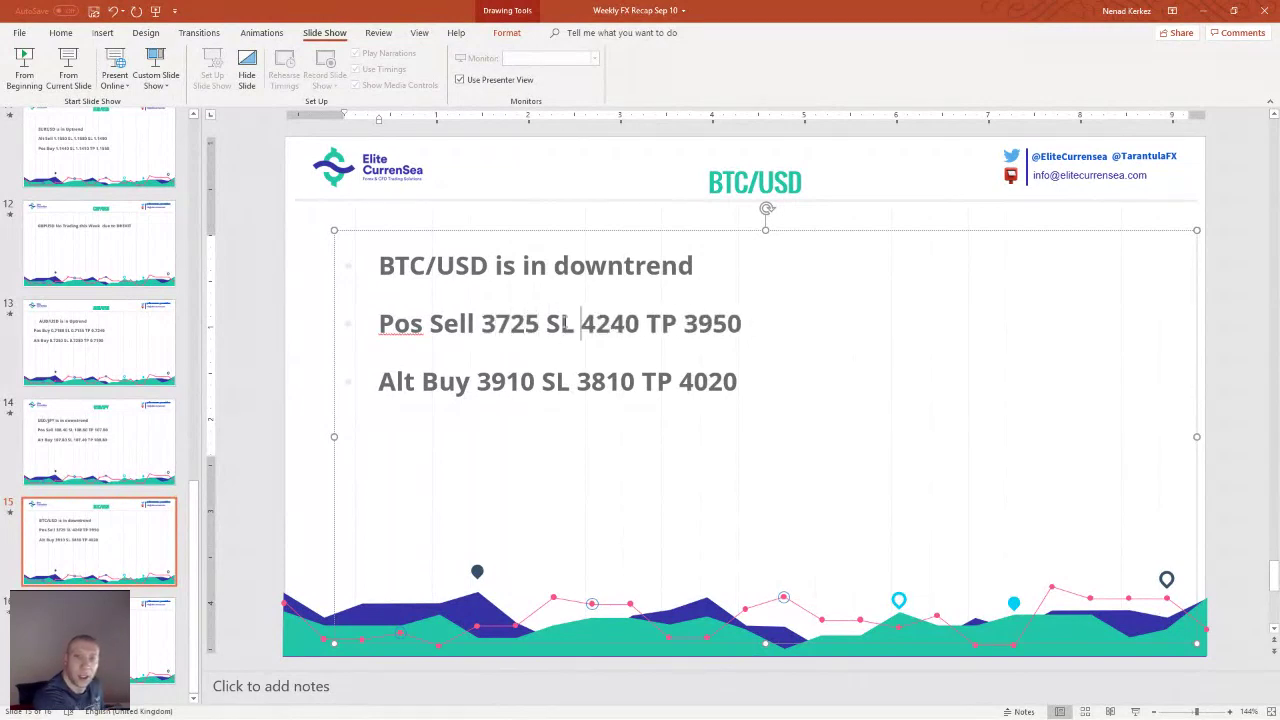
# - Set the BTC/USD sell setup's stop loss to 3825 and its take profit to 3512
pyautogui.press('Delete')
pyautogui.press('Delete')
pyautogui.press('Delete')
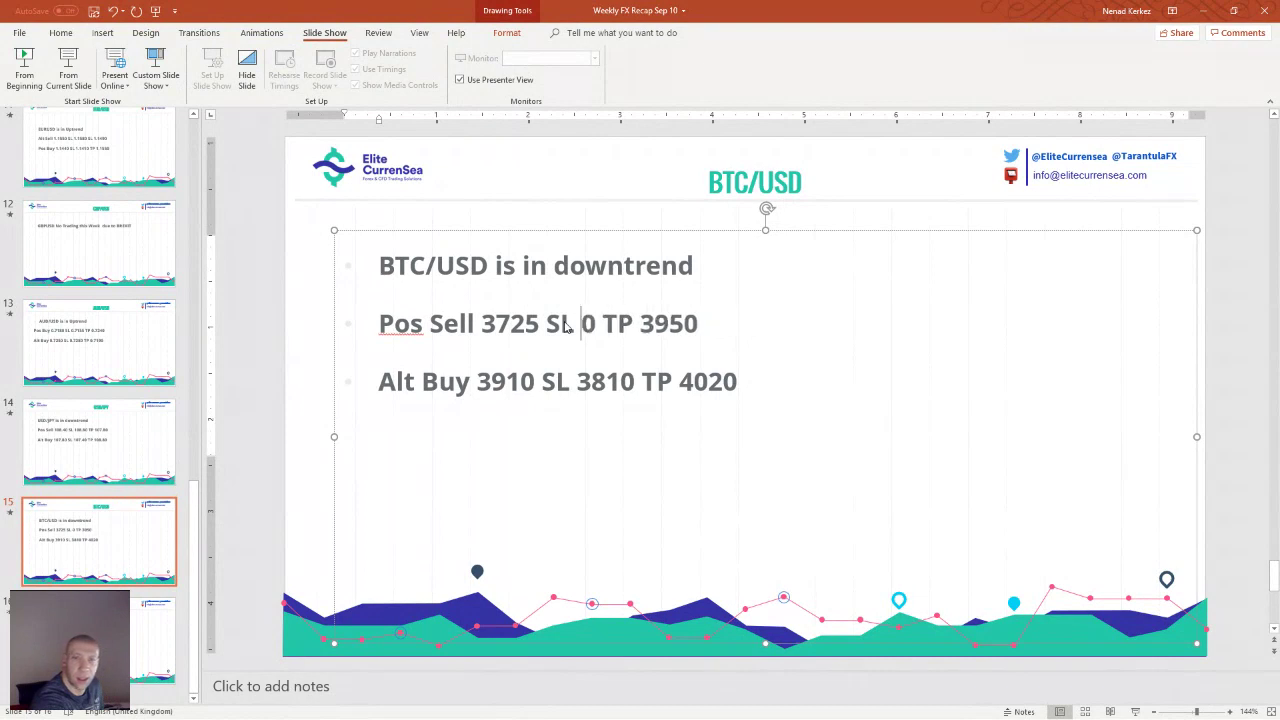
pyautogui.write('3825')
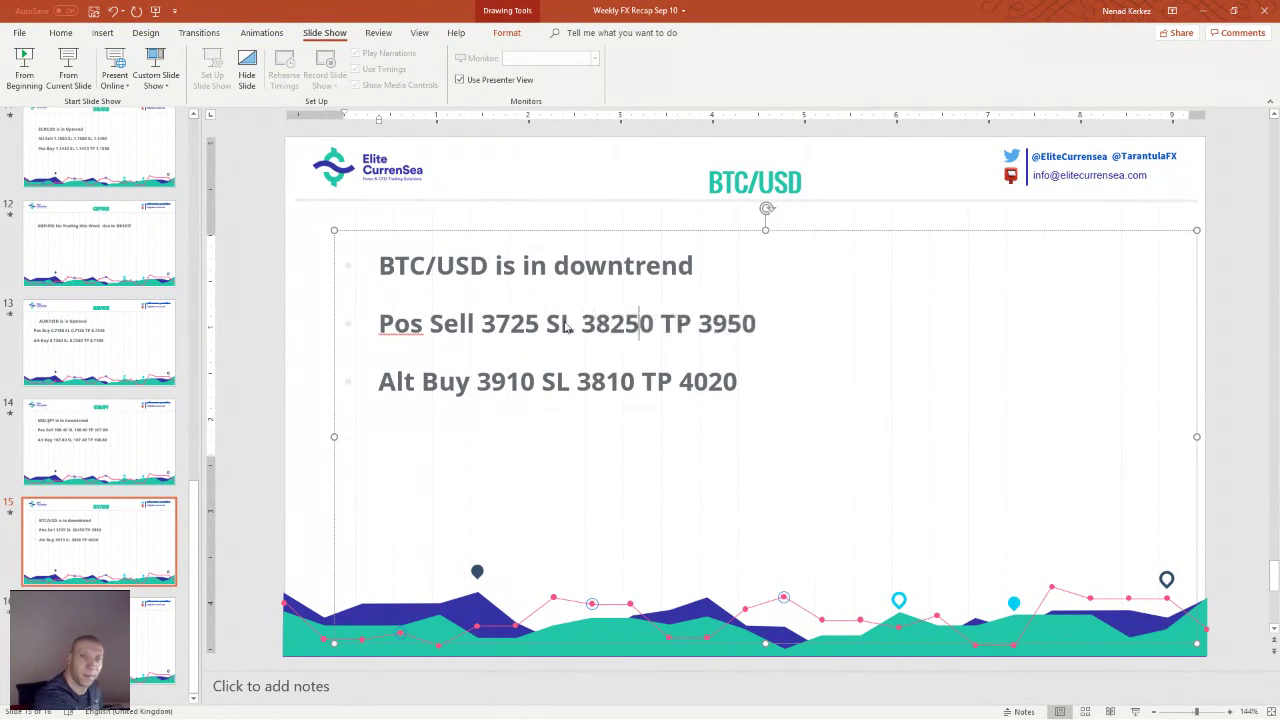
pyautogui.press('Delete')
pyautogui.press('Right')
pyautogui.press('Right')
pyautogui.press('Delete')
pyautogui.press('Delete')
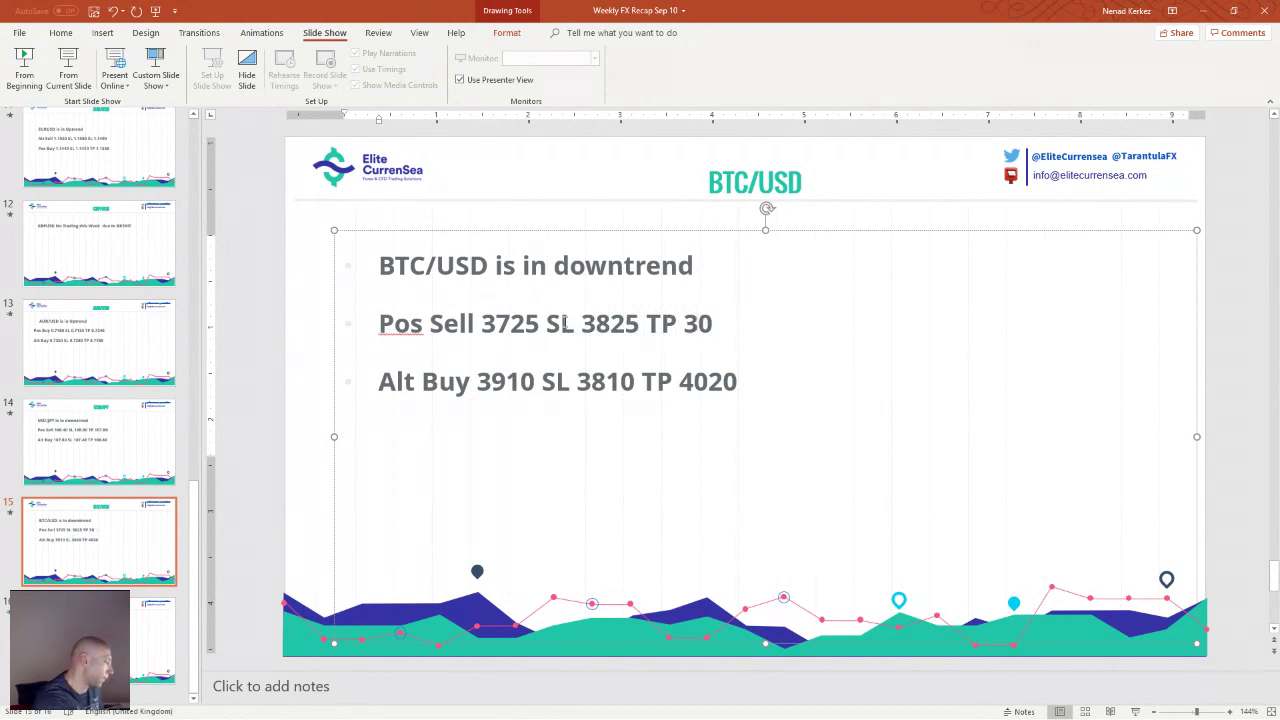
pyautogui.write('512')
pyautogui.press('Delete')
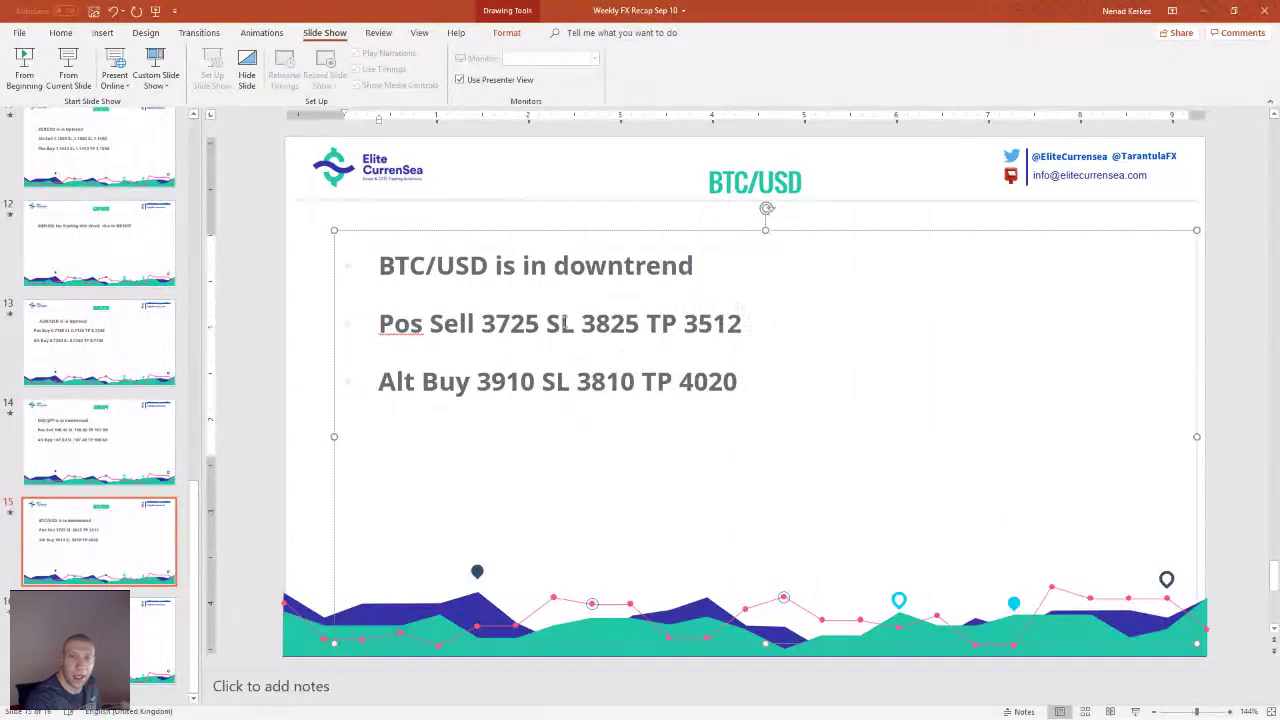
# - Change the alternative buy entry price on the BTC/USD slide to 3512
pyautogui.press('Delete')
pyautogui.press('Delete')
pyautogui.write('512')
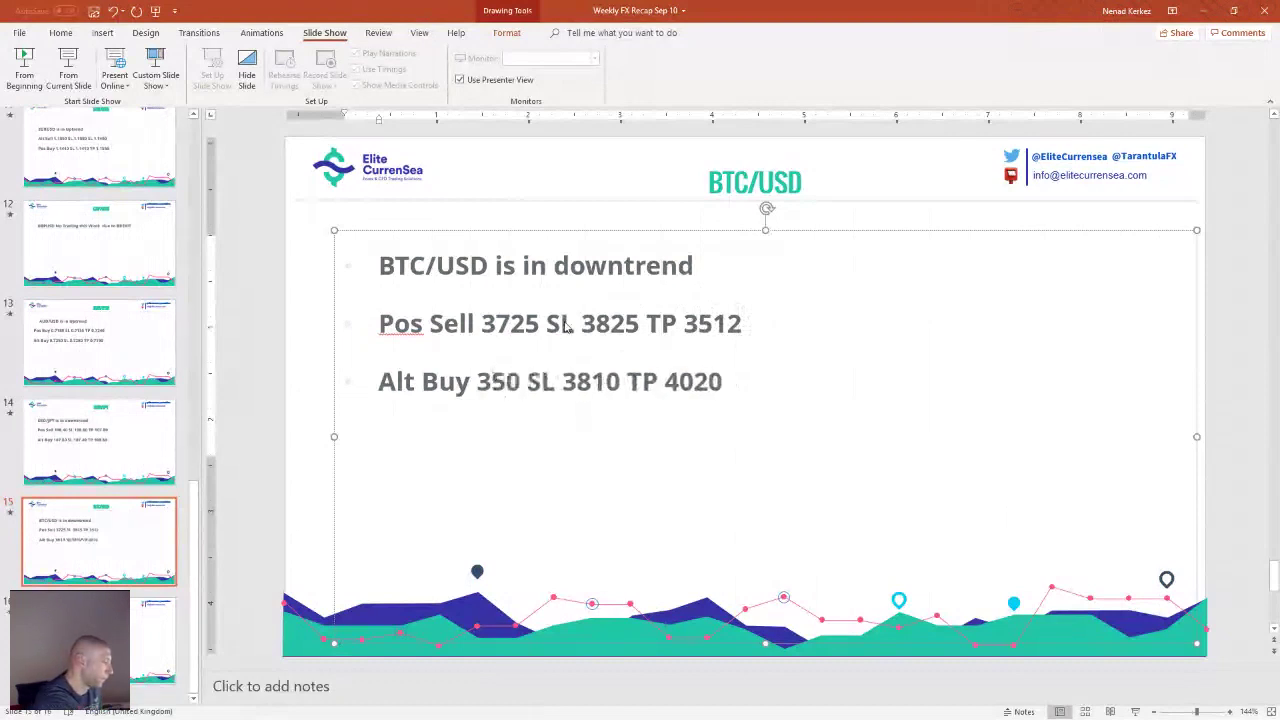
pyautogui.press('Delete')
# - Set the stop loss of the alternative BTC/USD buy setup to 3412
pyautogui.press('Right')
pyautogui.press('Right')
pyautogui.press('Right')
pyautogui.press('Right')
pyautogui.press('Right')
pyautogui.press('Delete')
pyautogui.write('3')
pyautogui.press('BackSpace')
pyautogui.write('4')
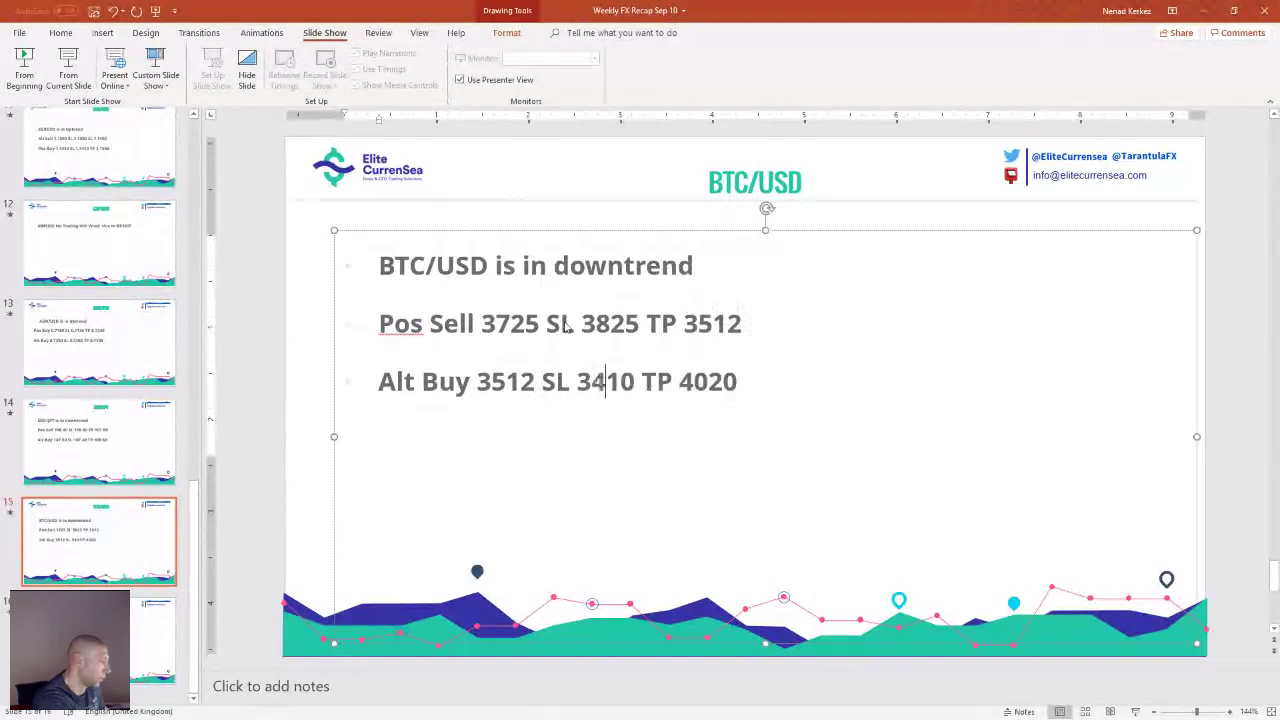
pyautogui.press('Right')
pyautogui.press('Right')
pyautogui.press('Right')
pyautogui.press('Right')
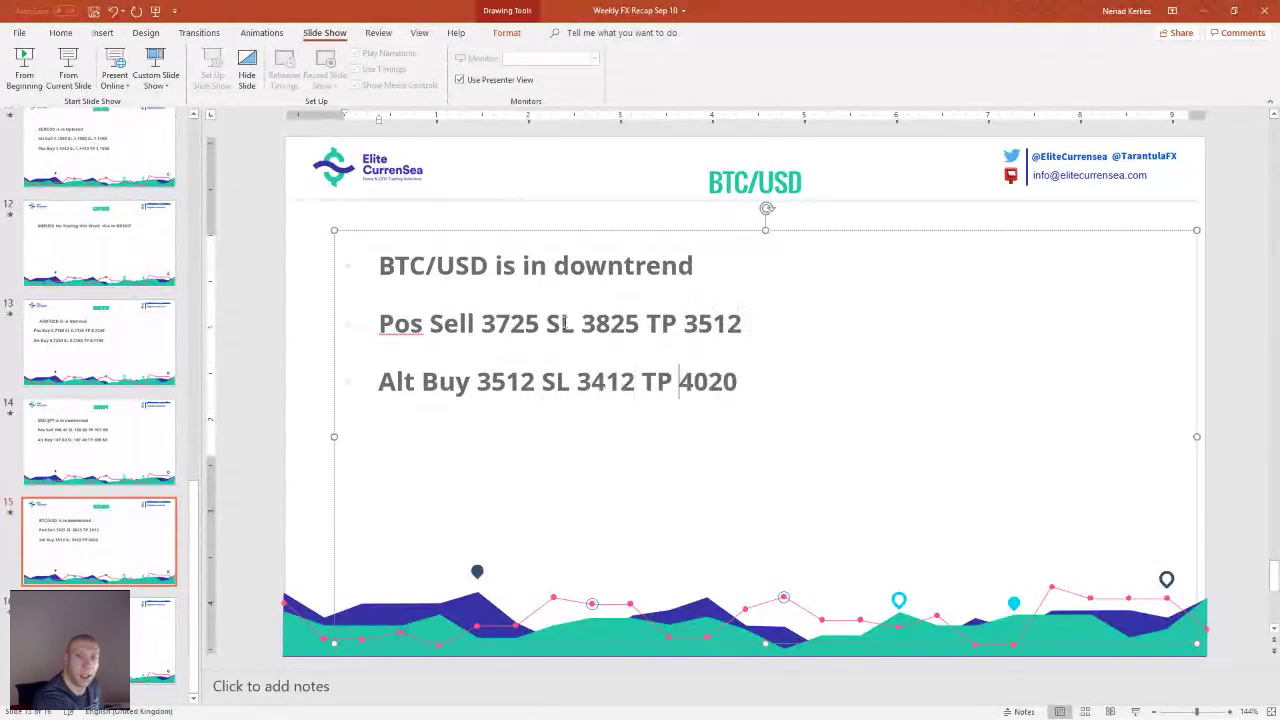
# - Set the take profit of the alternative BTC/USD buy setup to 3725
pyautogui.press('Delete')
pyautogui.press('Delete')
pyautogui.press('Delete')
pyautogui.write('3725')
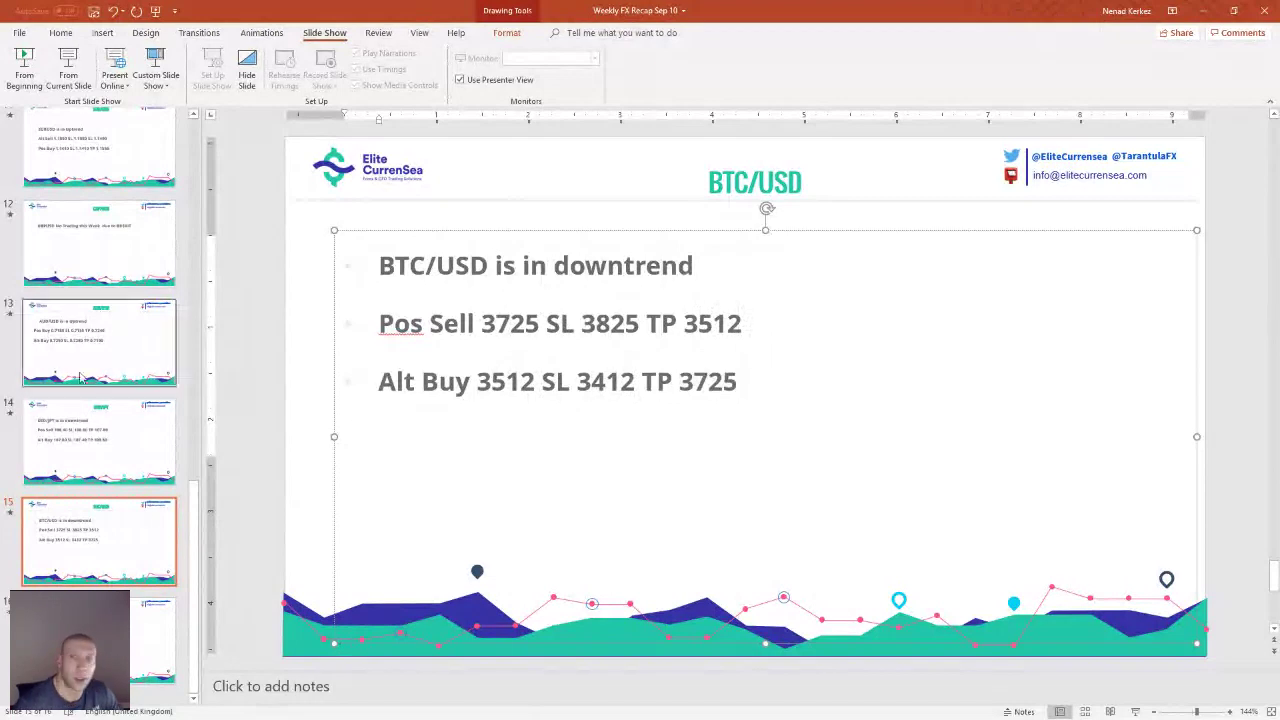
# - Save the presentation, accepting that some Source Sans Pro fonts are not embedded, and switch back to the BTCUSD chart in MetaTrader
pyautogui.click(93, 12)
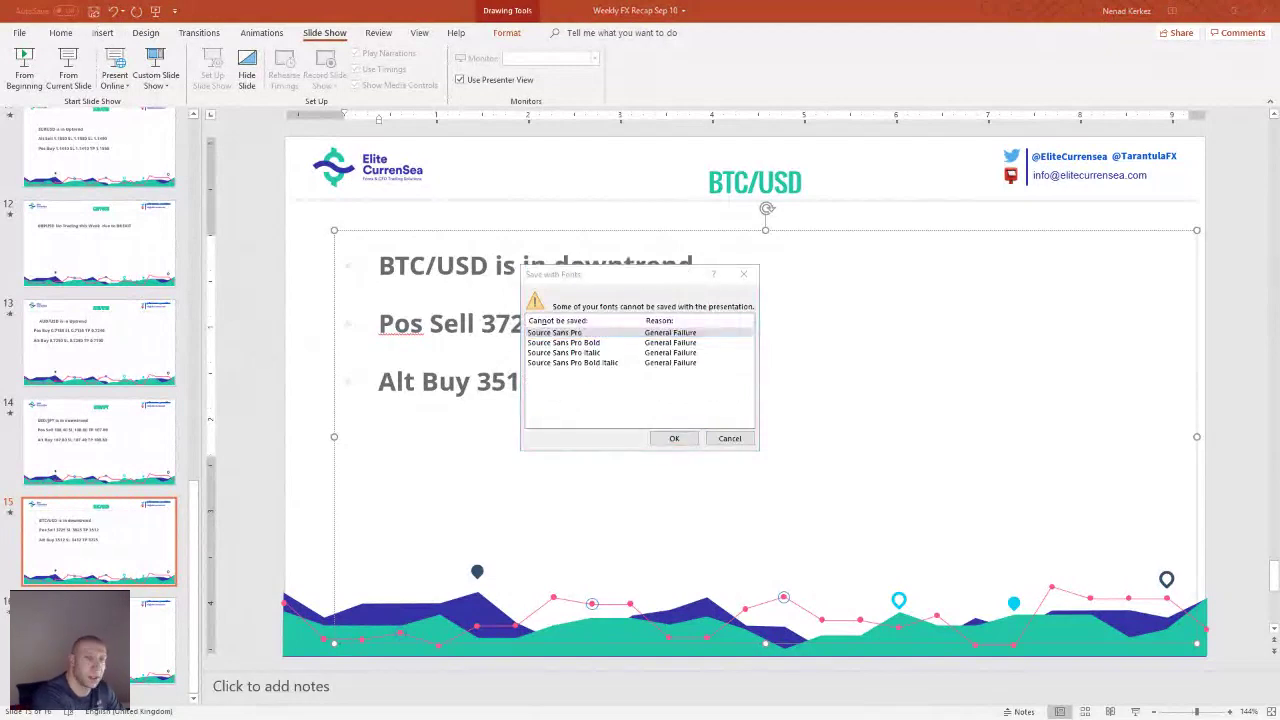
pyautogui.click(673, 439)
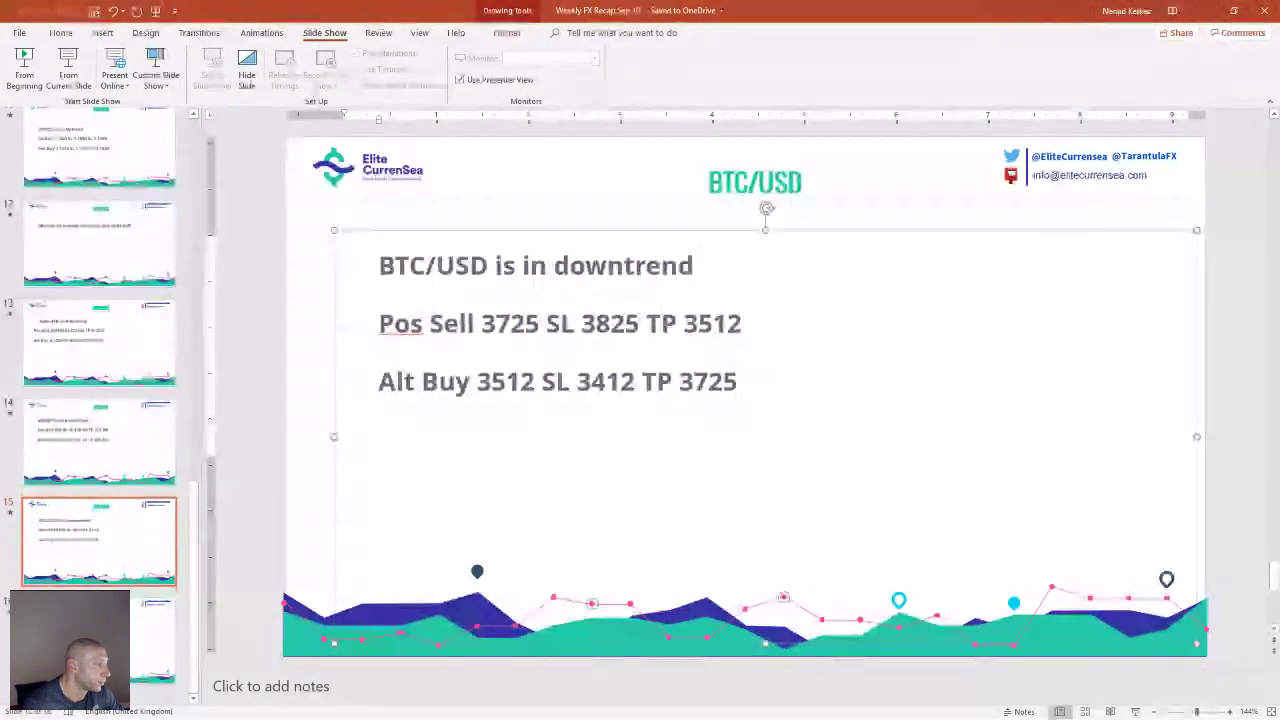
pyautogui.hotkey('alt', 'Tab')
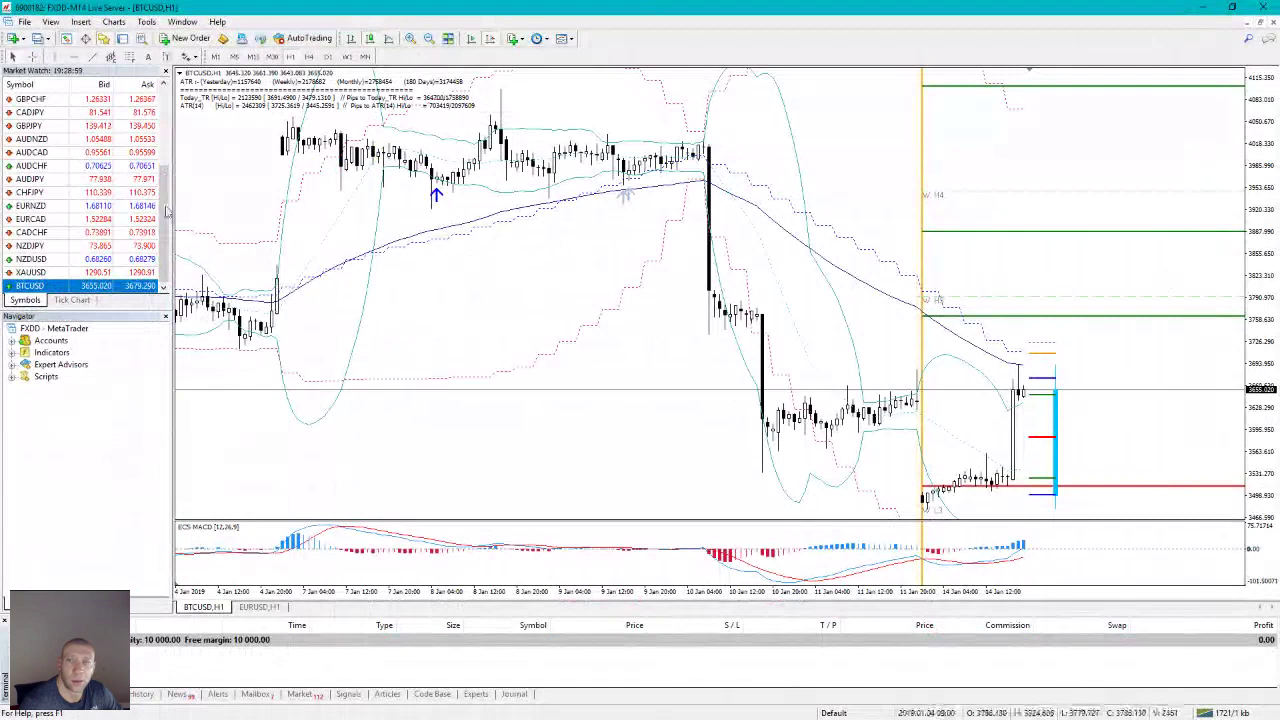
# - Load USDCAD into the H1 chart and draw a descending trendline from the 14 January high across the following lower highs
pyautogui.scroll(4, 165, 107)
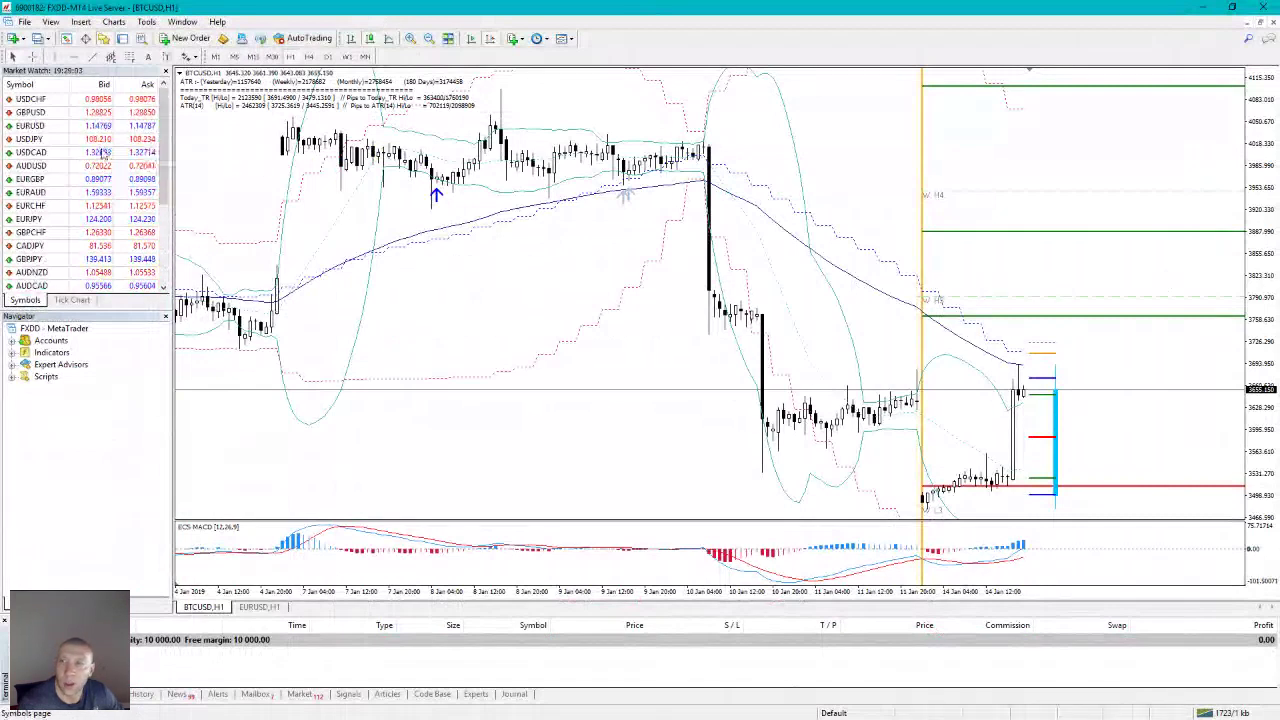
pyautogui.click(125, 154)
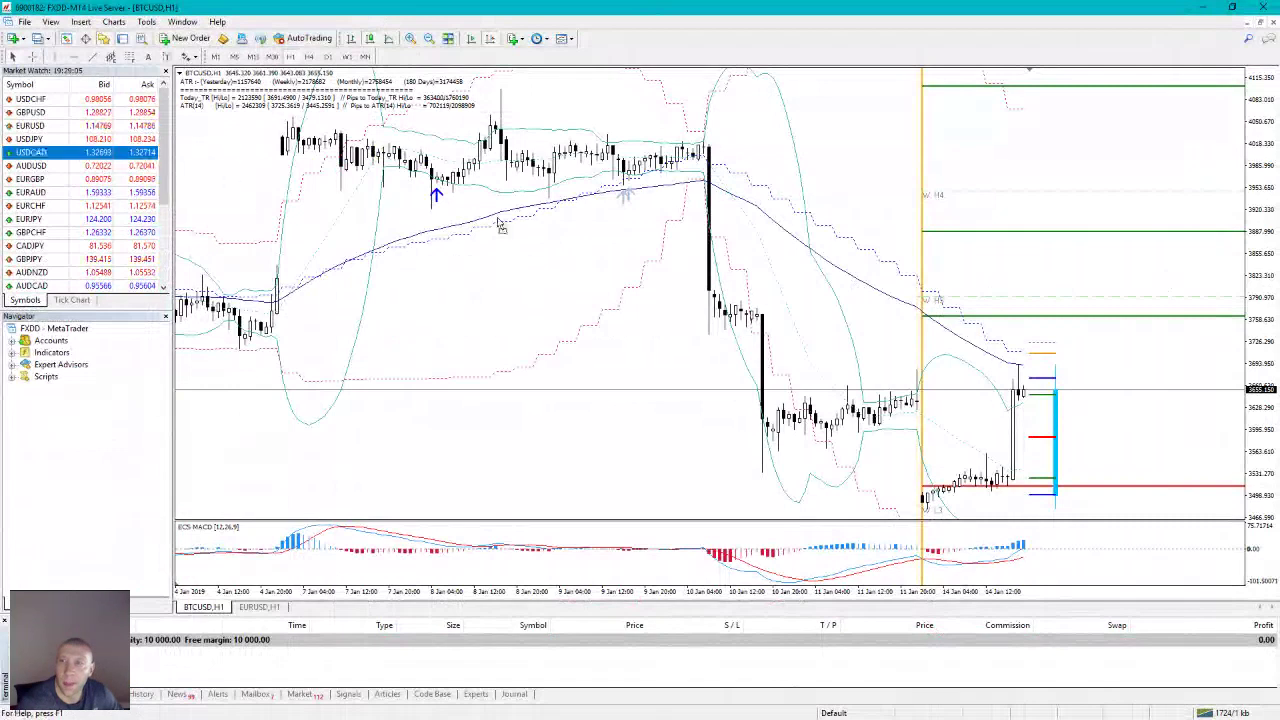
pyautogui.moveTo(500, 225); pyautogui.dragTo(505, 221)
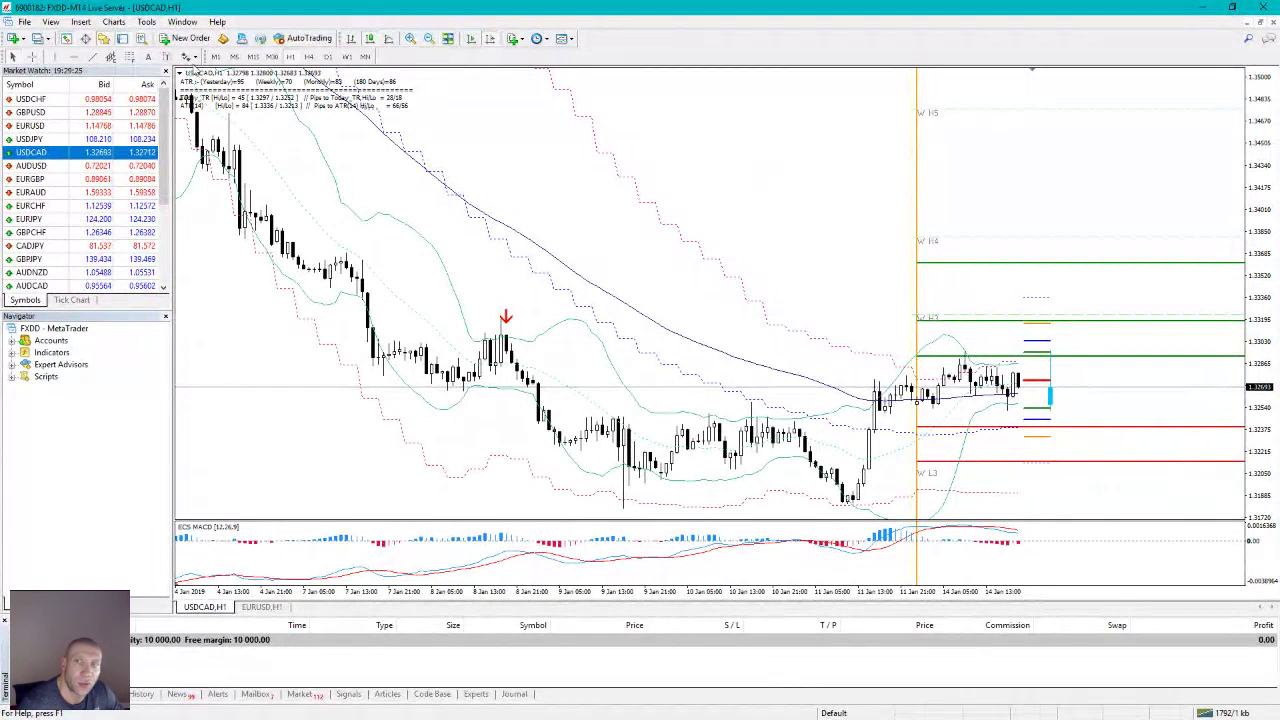
pyautogui.moveTo(967, 357)
pyautogui.mouseDown()
pyautogui.moveTo(1045, 386)
pyautogui.moveTo(1021, 386)
pyautogui.mouseUp()
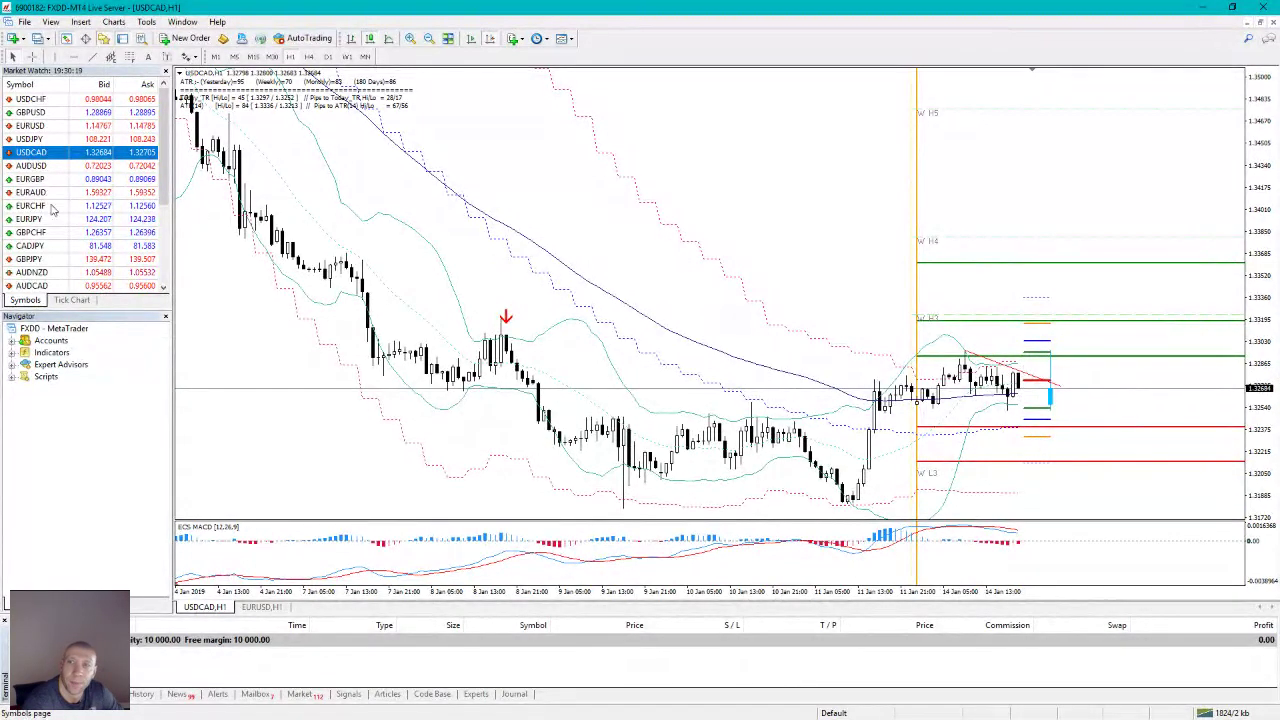
# - Load AUDNZD into the chart and examine its price history back to the early January spike and forward to the latest candles
pyautogui.moveTo(90, 278); pyautogui.dragTo(366, 294)
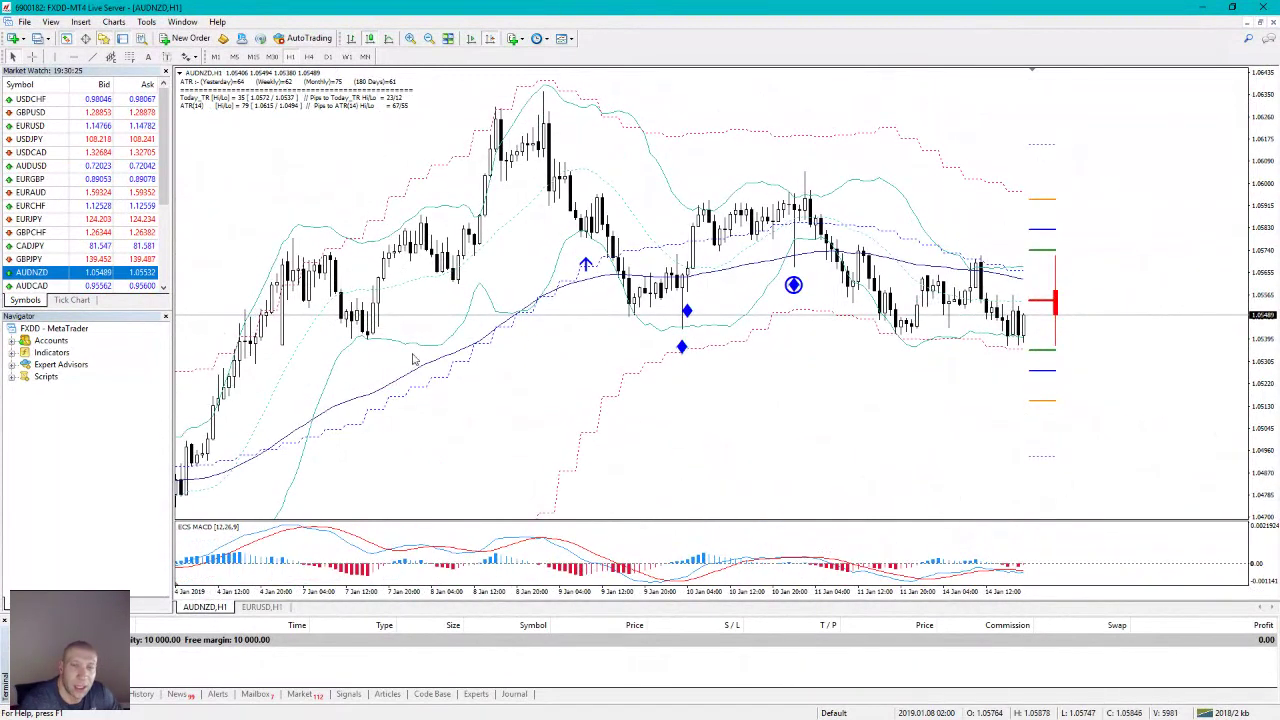
pyautogui.scroll(5, 606, 210)
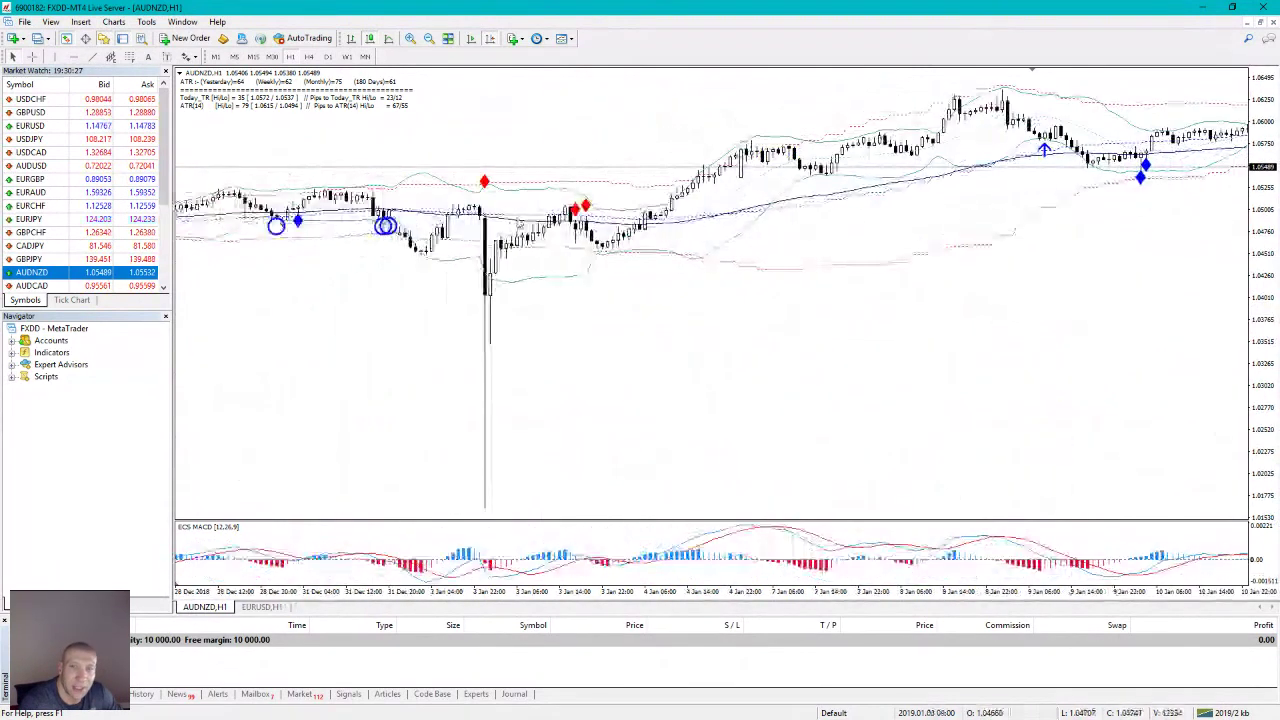
pyautogui.scroll(-5, 732, 167)
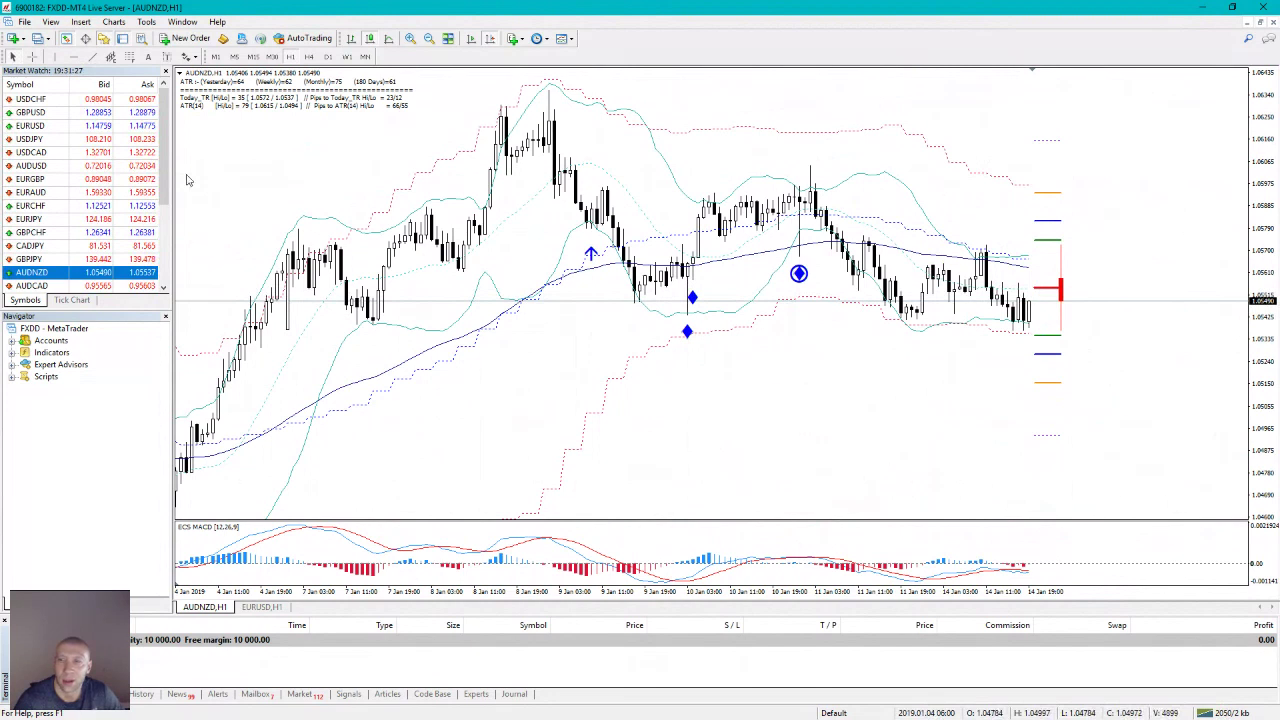
# - Load NZDUSD into the chart and examine the latest buy signals near the long moving average
pyautogui.scroll(-3, 100, 200)
pyautogui.click(145, 260)
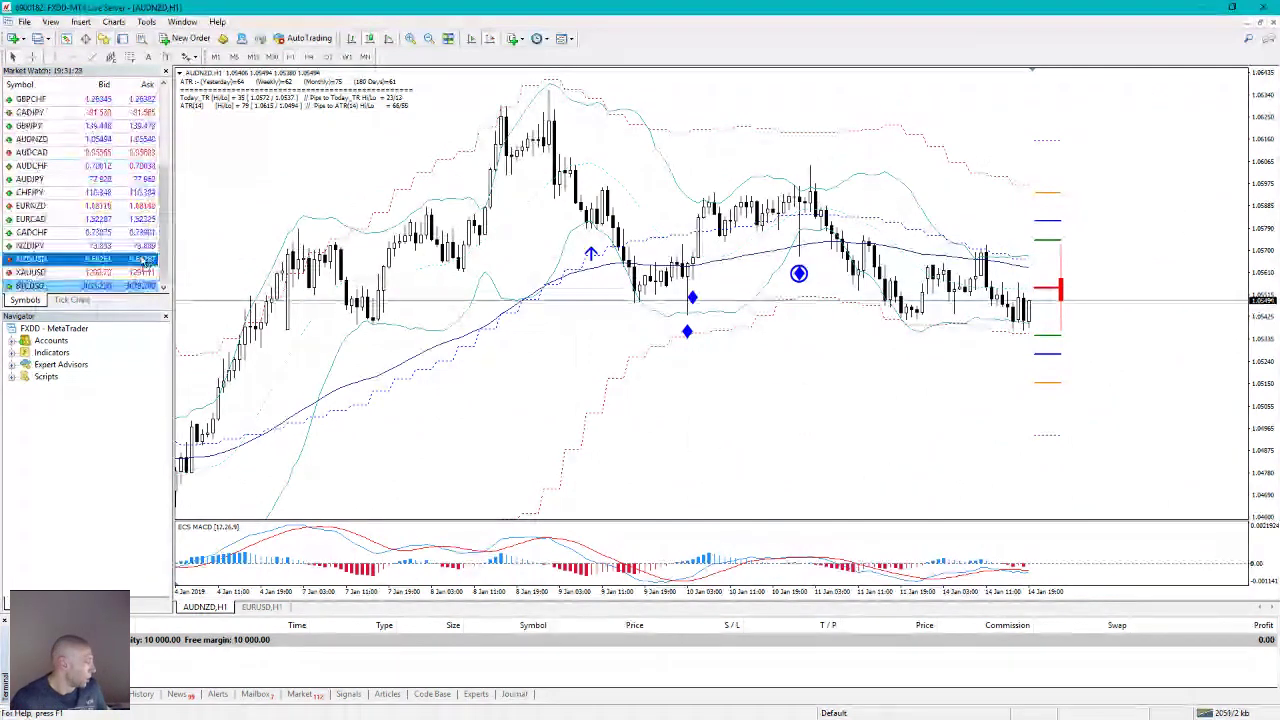
pyautogui.moveTo(145, 260); pyautogui.dragTo(676, 258)
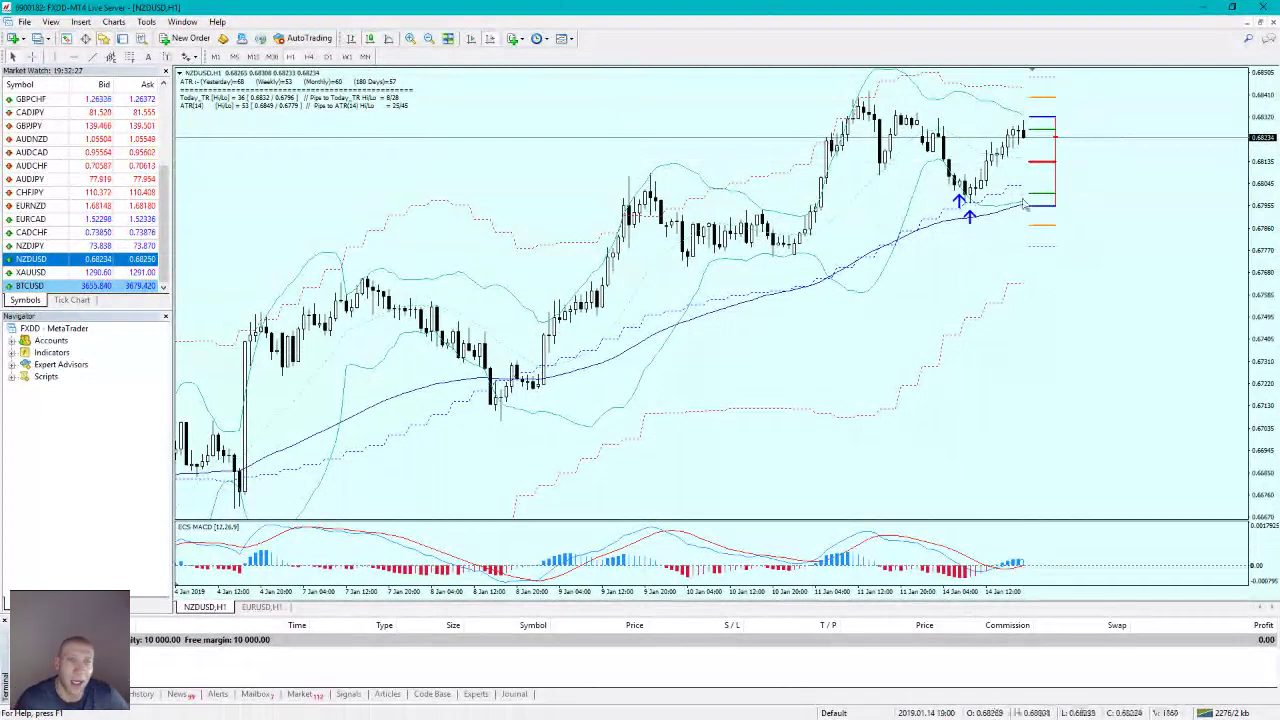
pyautogui.moveTo(968, 208)
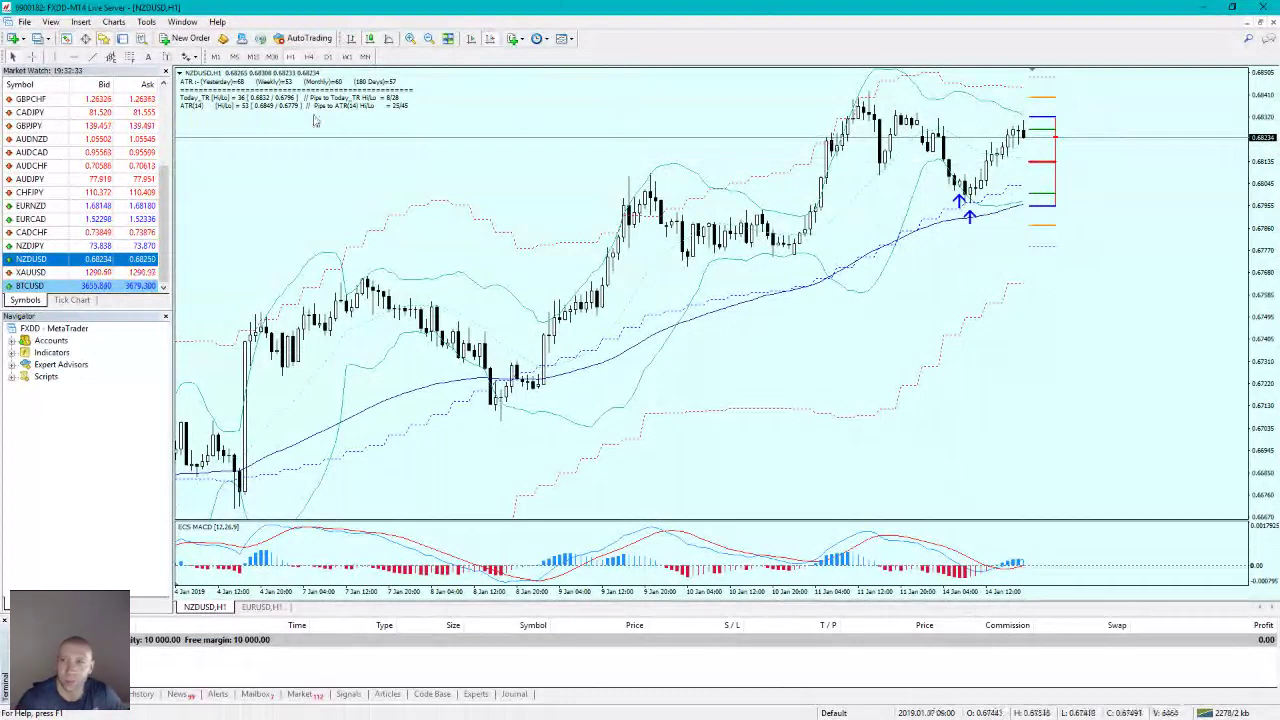
# - Add the German index GER.30 from the CFD symbol group to the Market Watch list
pyautogui.rightClick(87, 95)
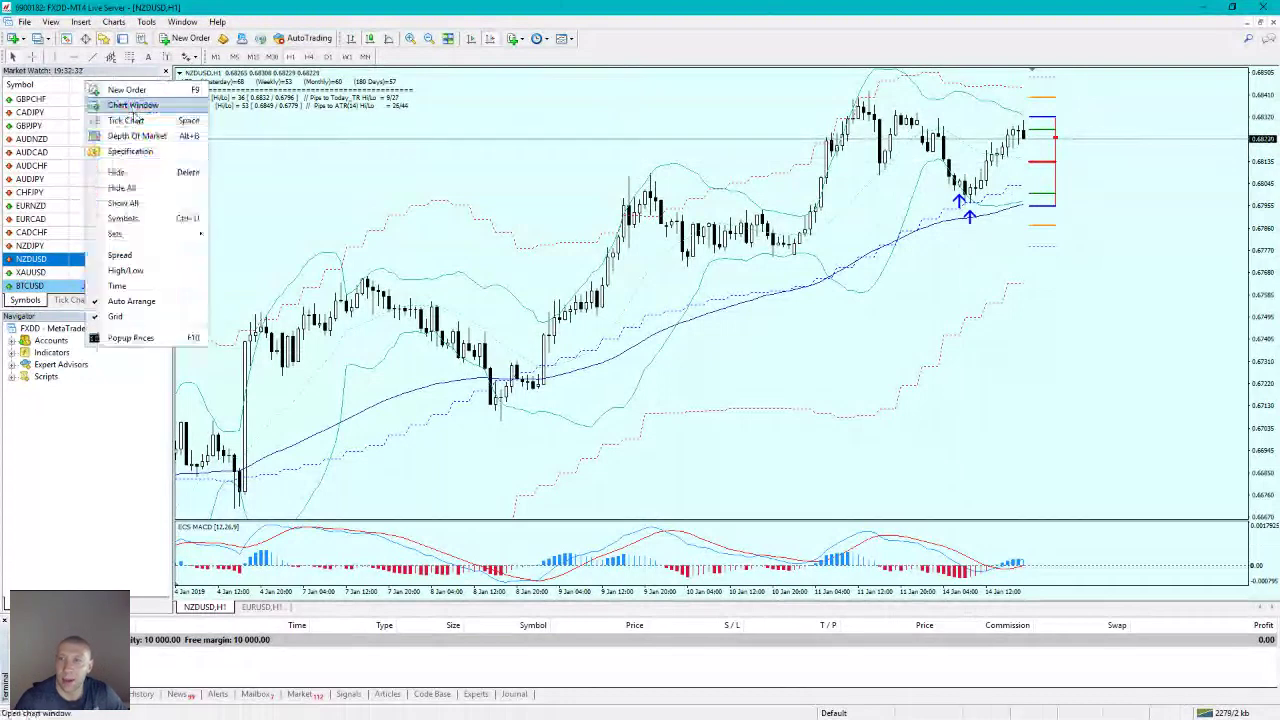
pyautogui.click(140, 219)
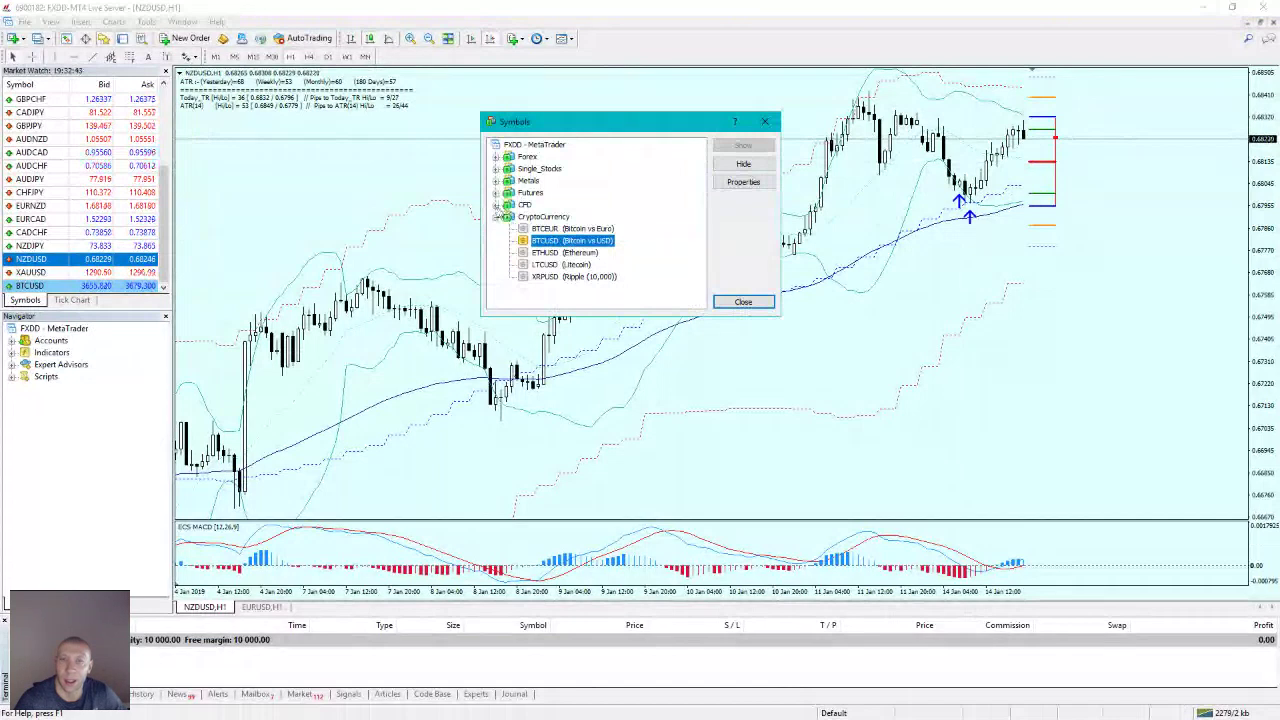
pyautogui.click(496, 204)
pyautogui.click(535, 216)
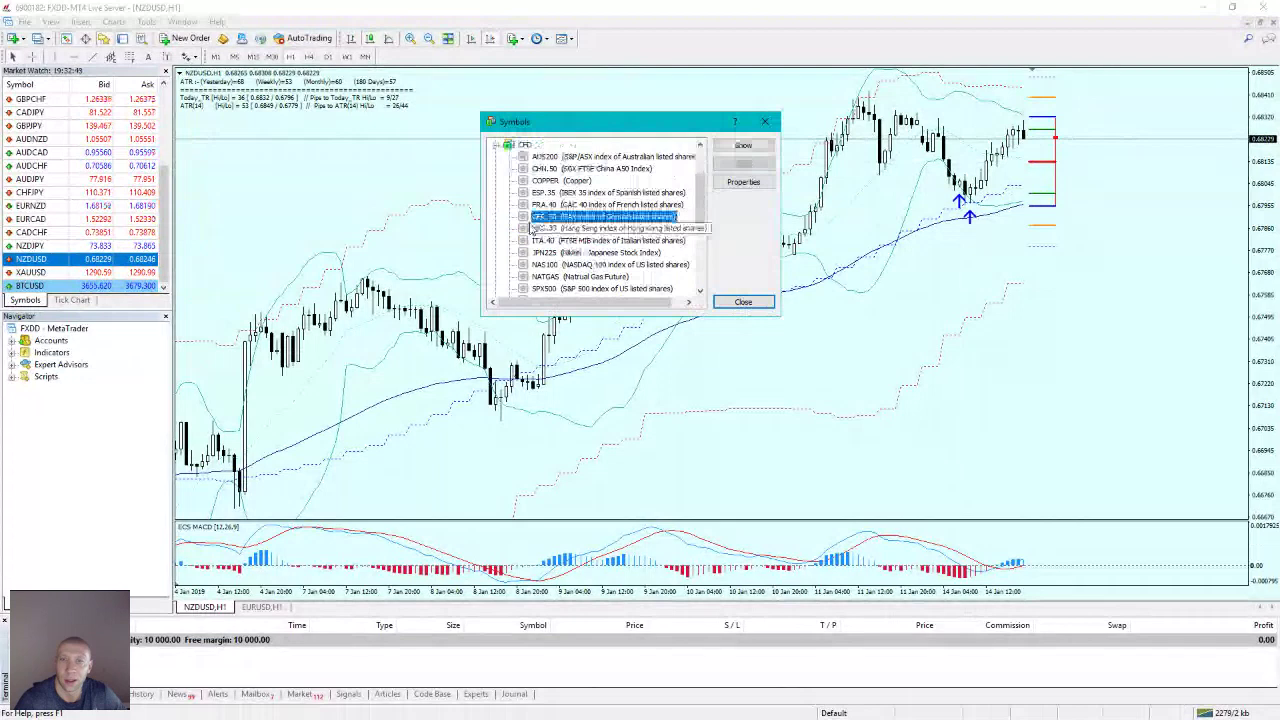
pyautogui.click(743, 145)
pyautogui.click(743, 301)
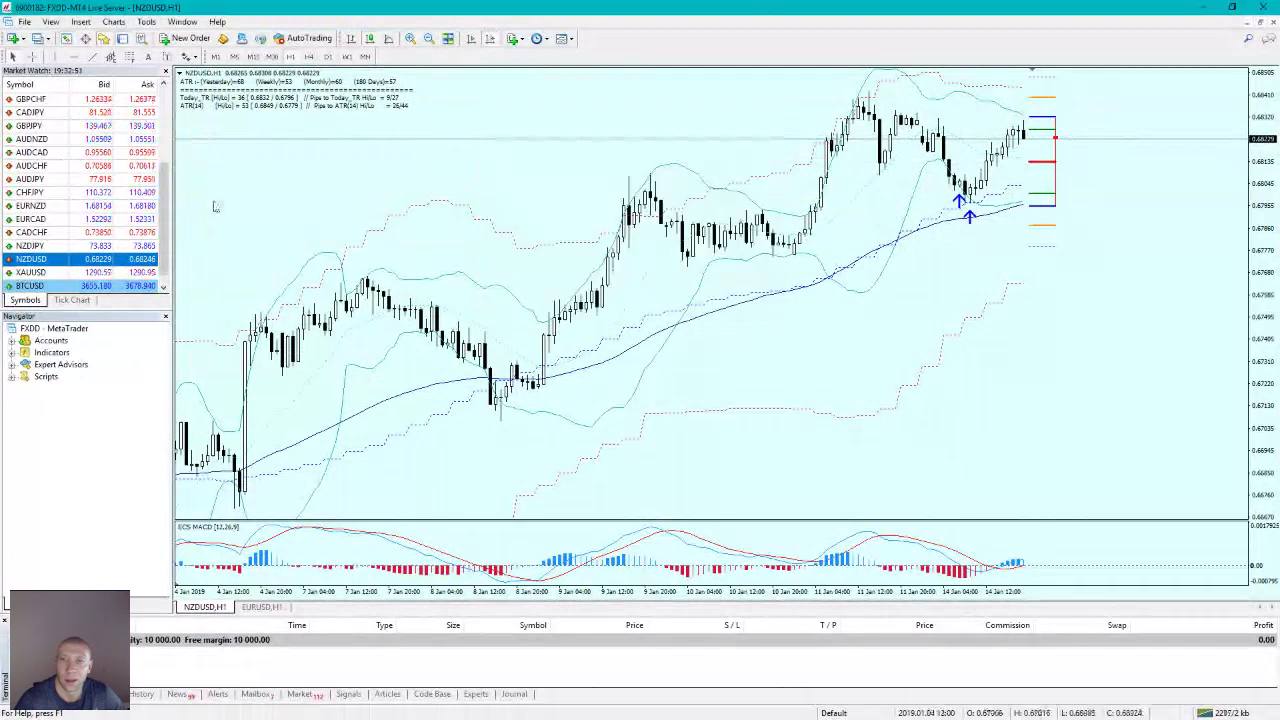
# - Load GER.30 into the chart to examine its H1 price action
pyautogui.moveTo(162, 237); pyautogui.dragTo(164, 285)
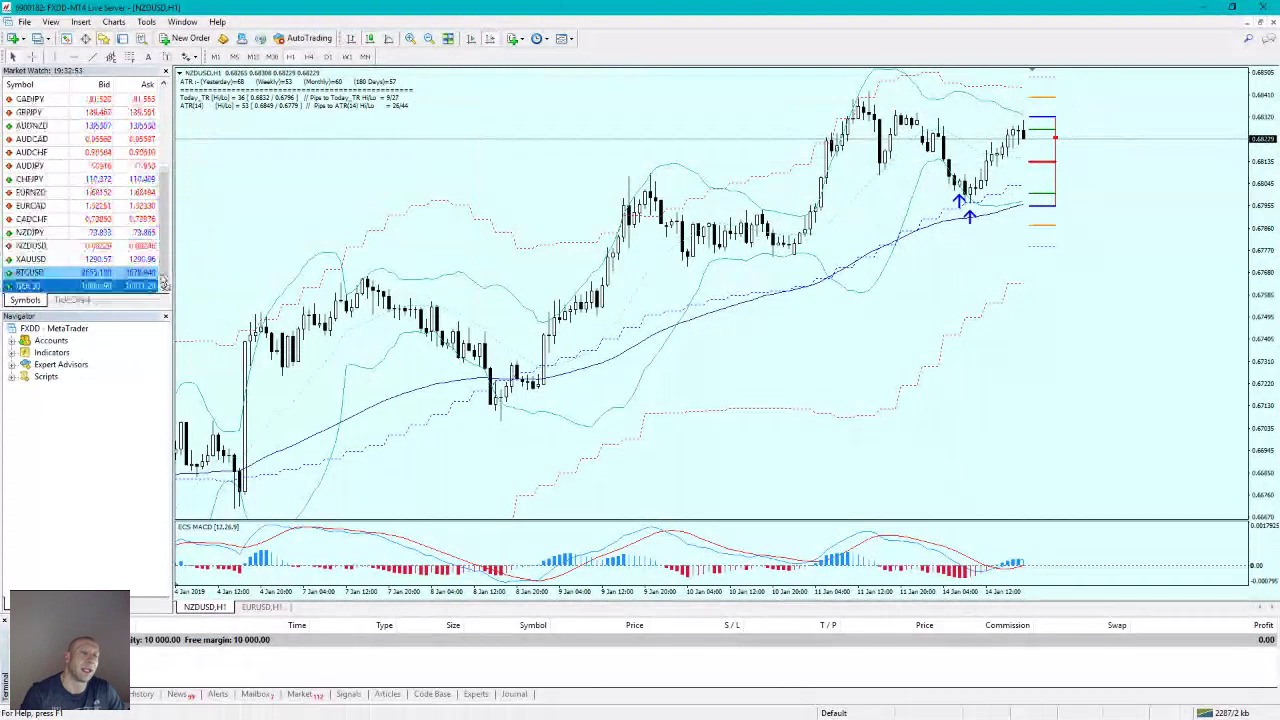
pyautogui.moveTo(163, 284); pyautogui.dragTo(985, 218)
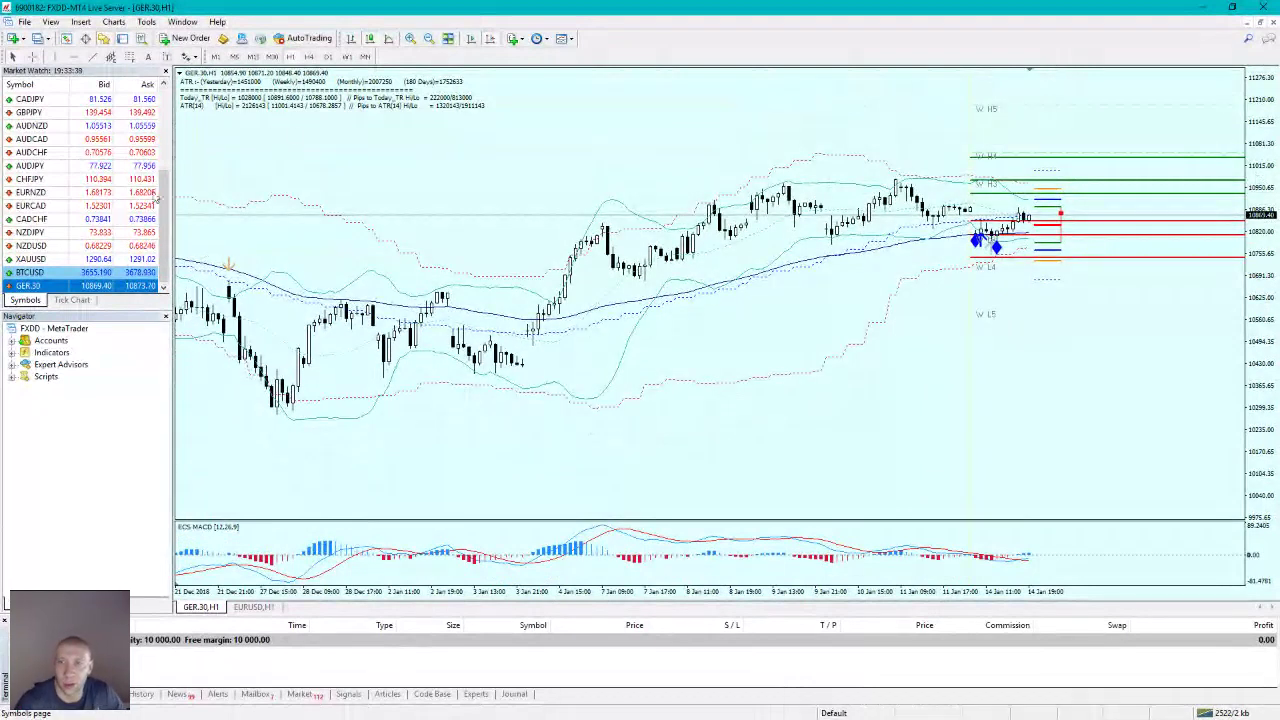
pyautogui.moveTo(164, 225); pyautogui.dragTo(157, 88)
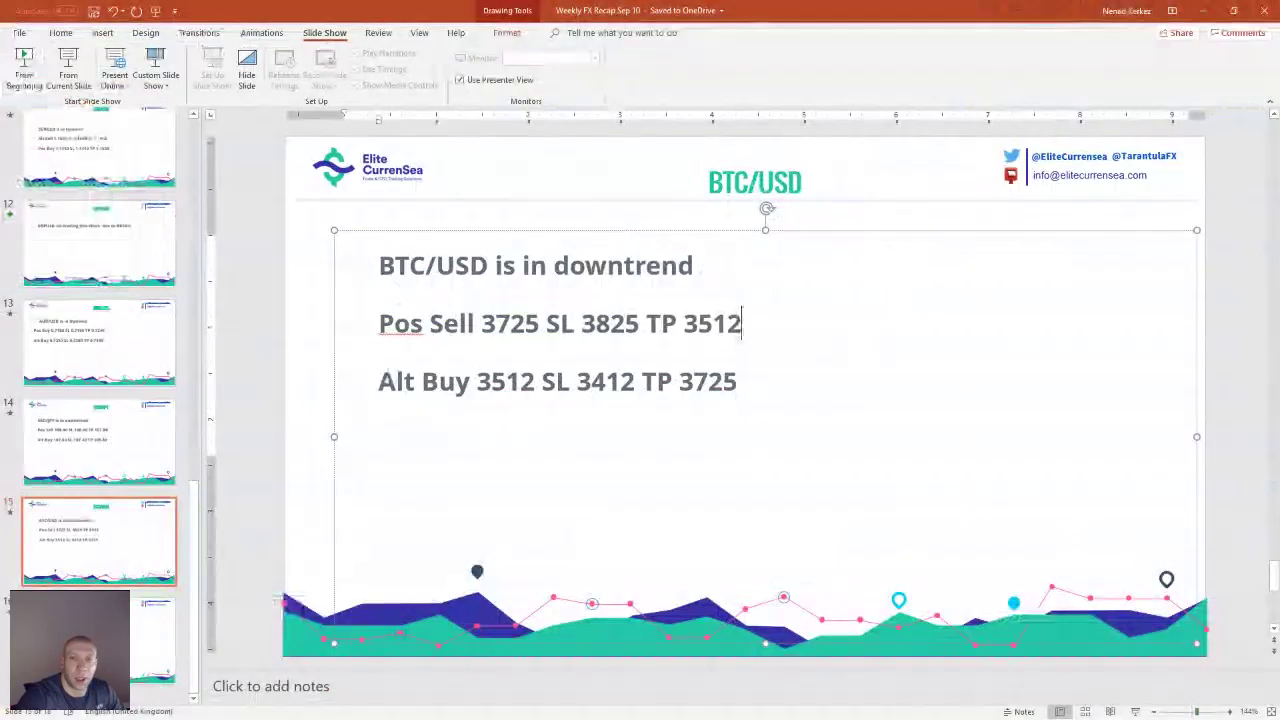
# - Switch to the PowerPoint presentation and review the trade setup slides in order from EUR/USD through GBP/USD, AUD/USD and USD/JPY to BTC/USD
pyautogui.click(543, 430)
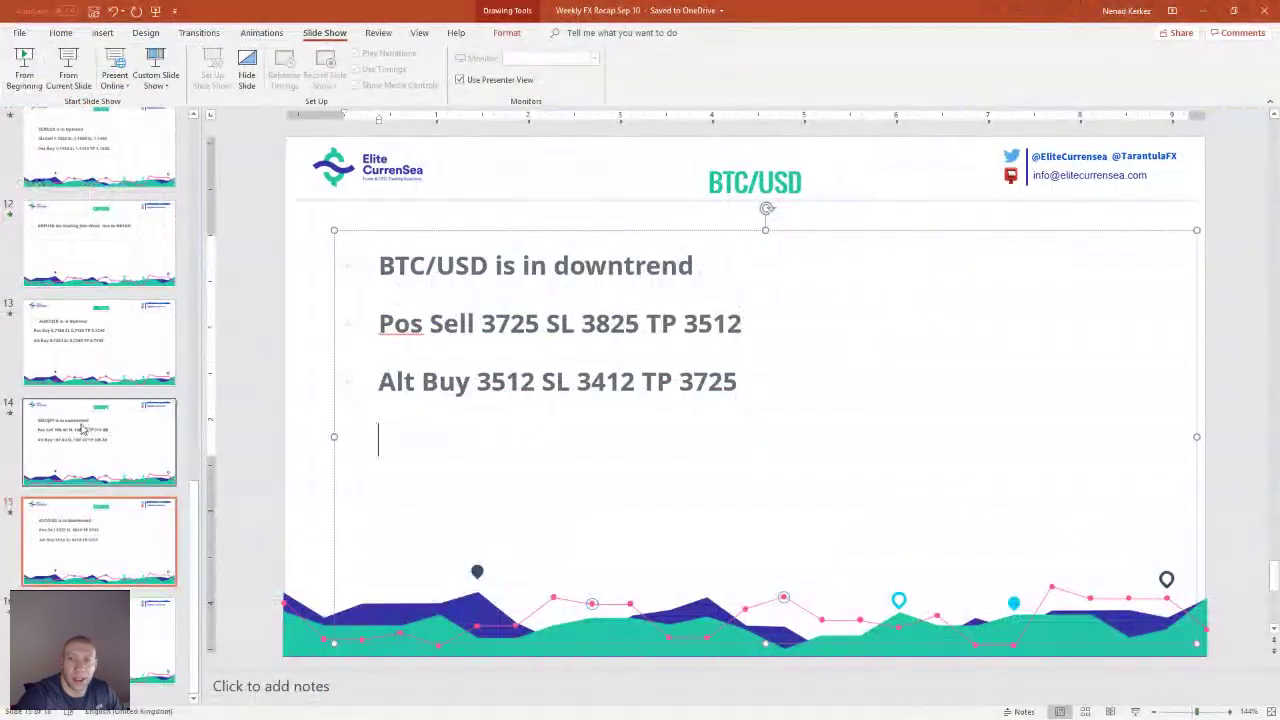
pyautogui.click(107, 347)
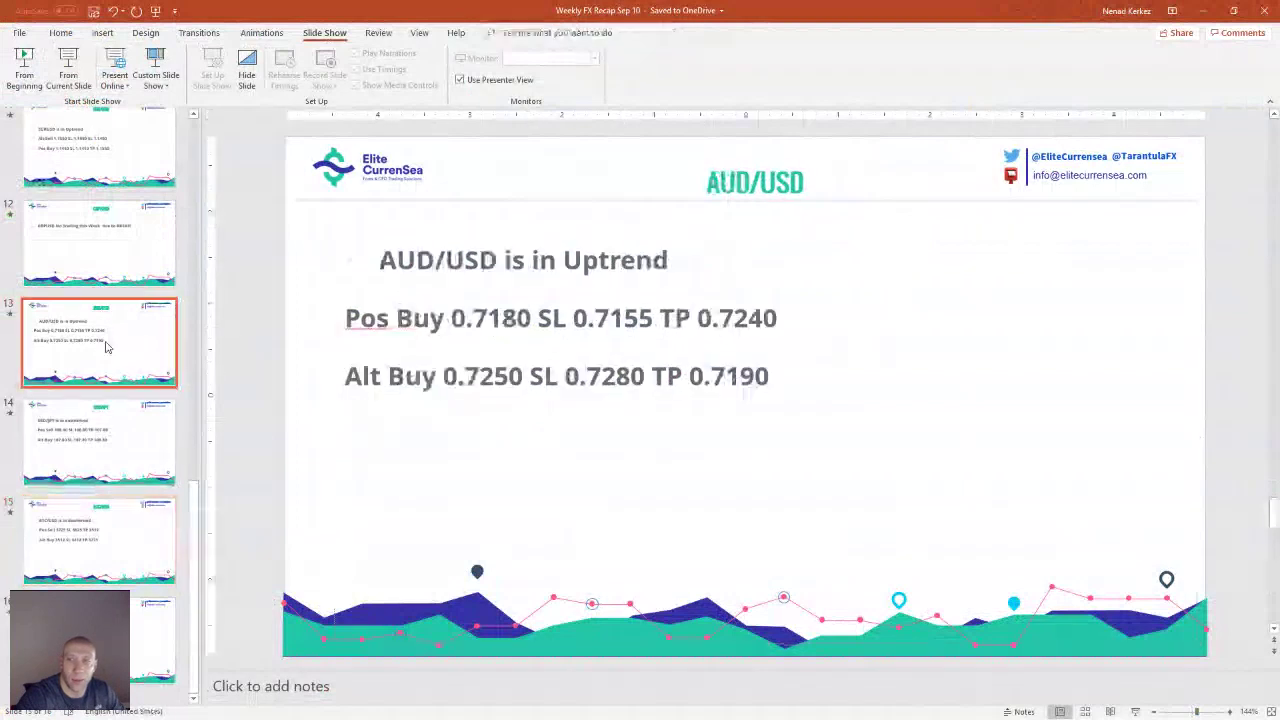
pyautogui.press('Up')
pyautogui.press('Up')
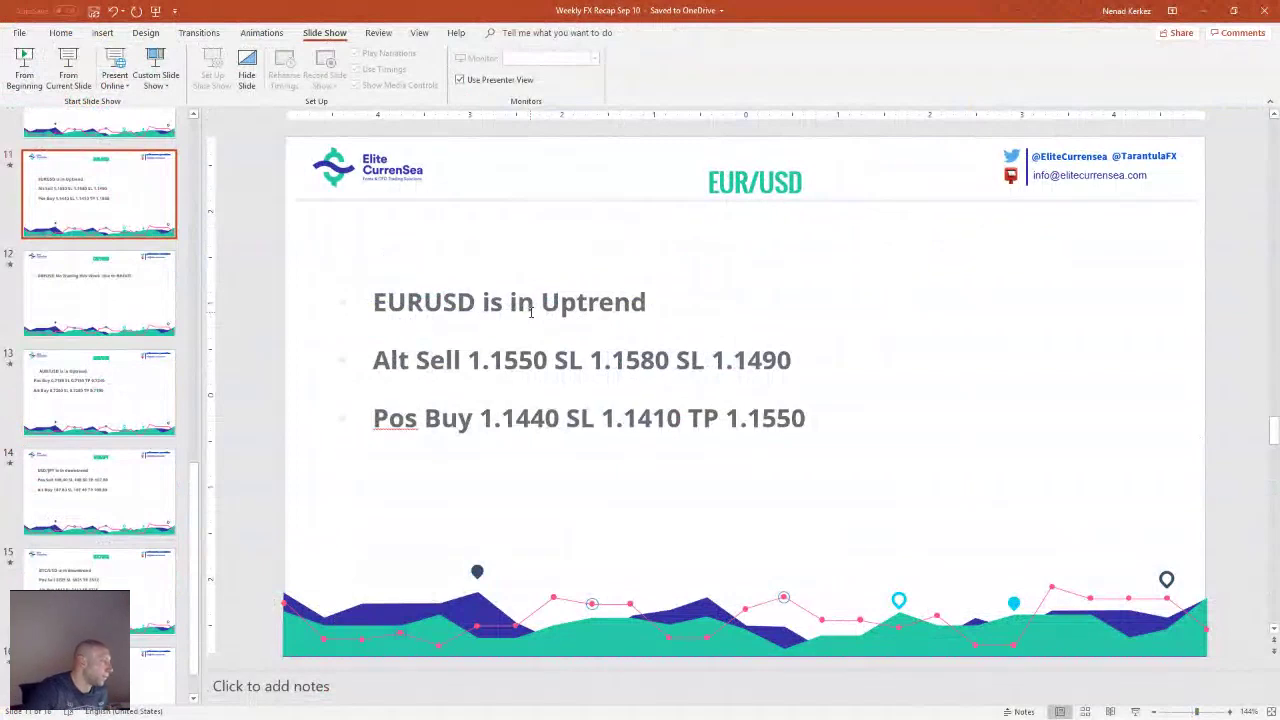
pyautogui.press('Down')
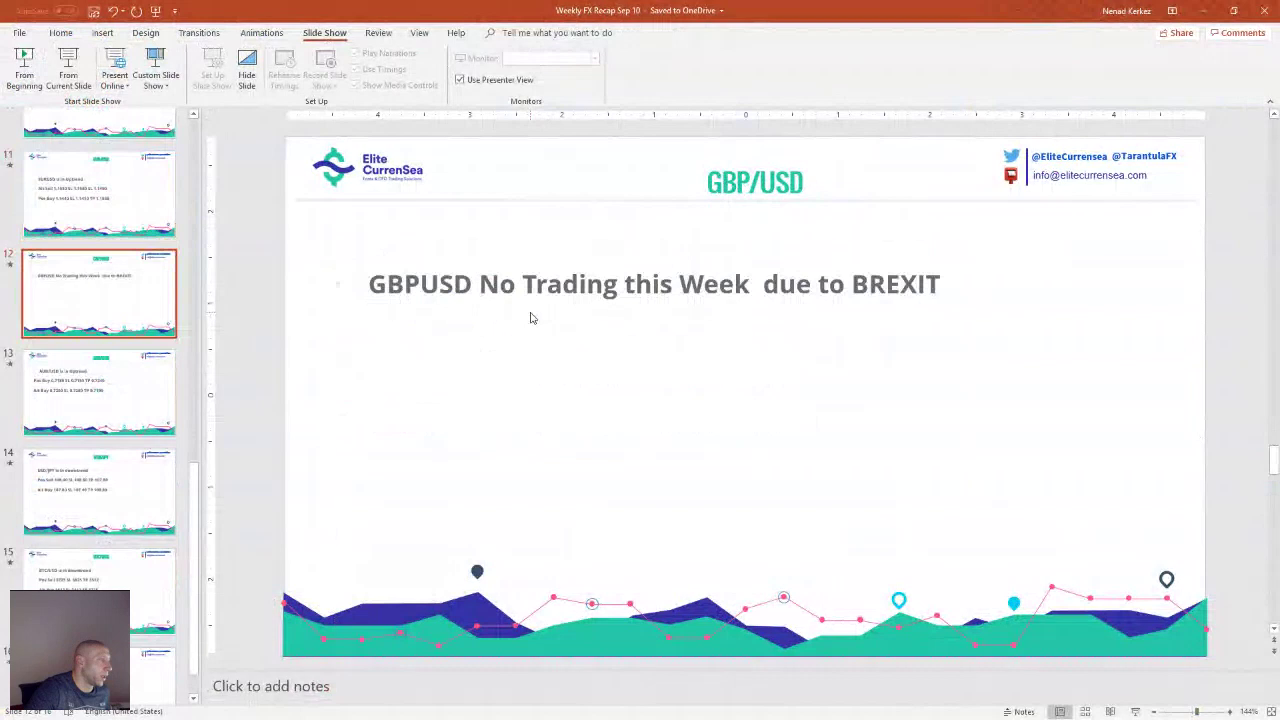
pyautogui.press('Down')
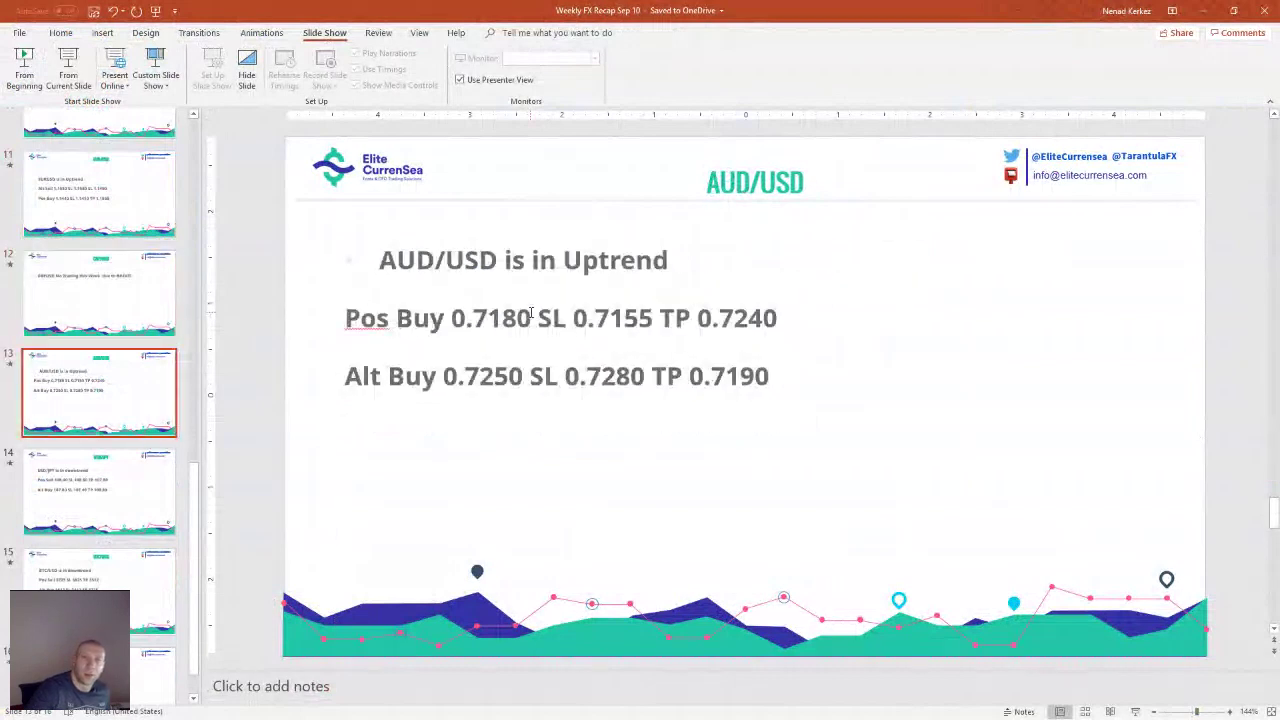
pyautogui.press('Down')
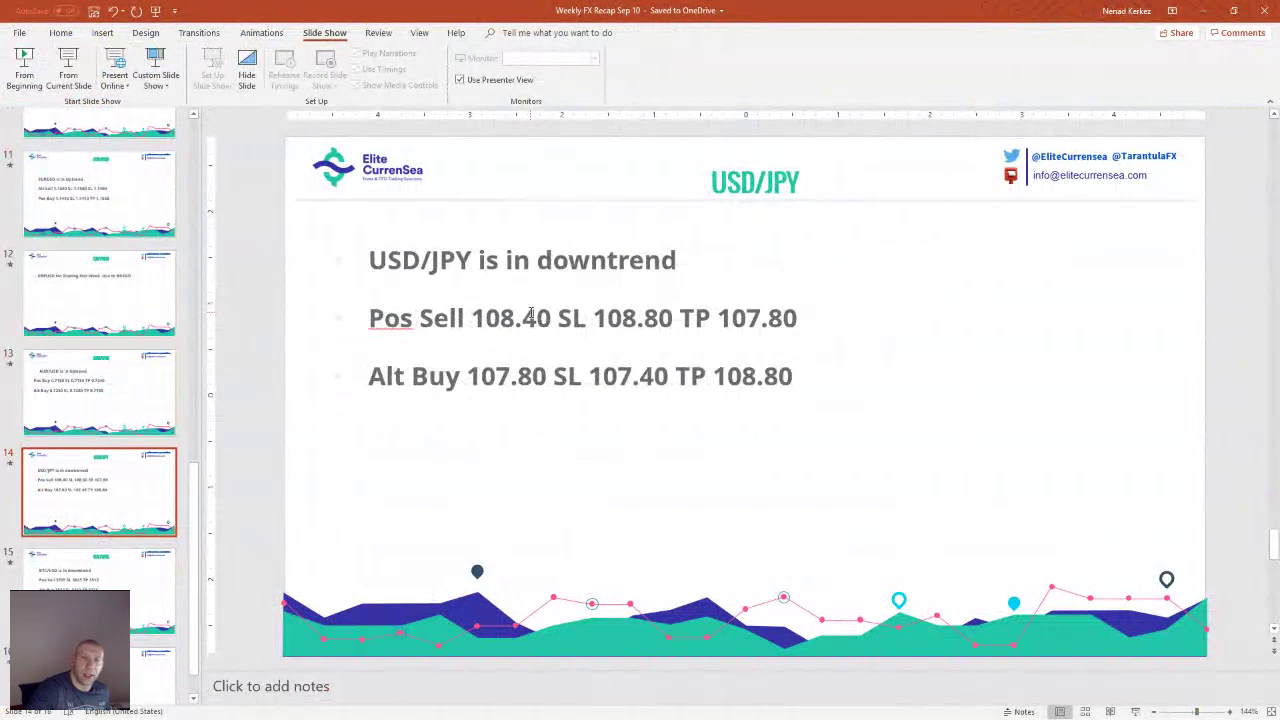
pyautogui.press('Down')
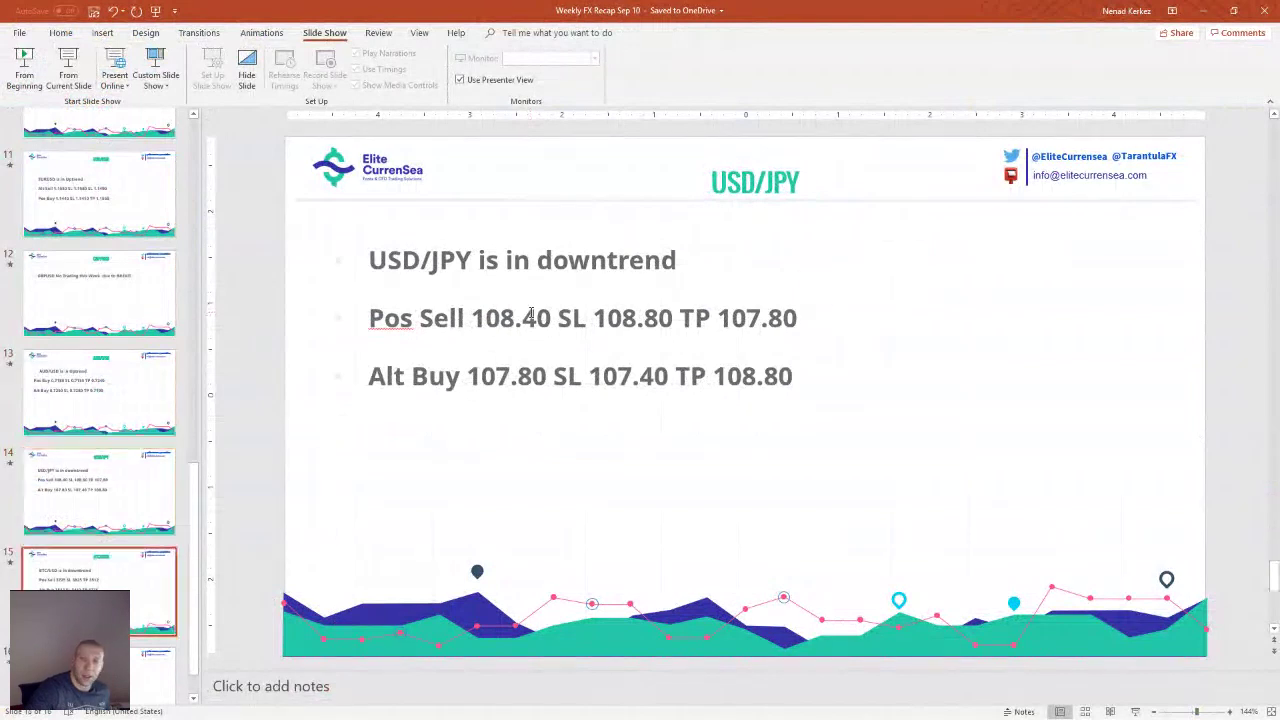